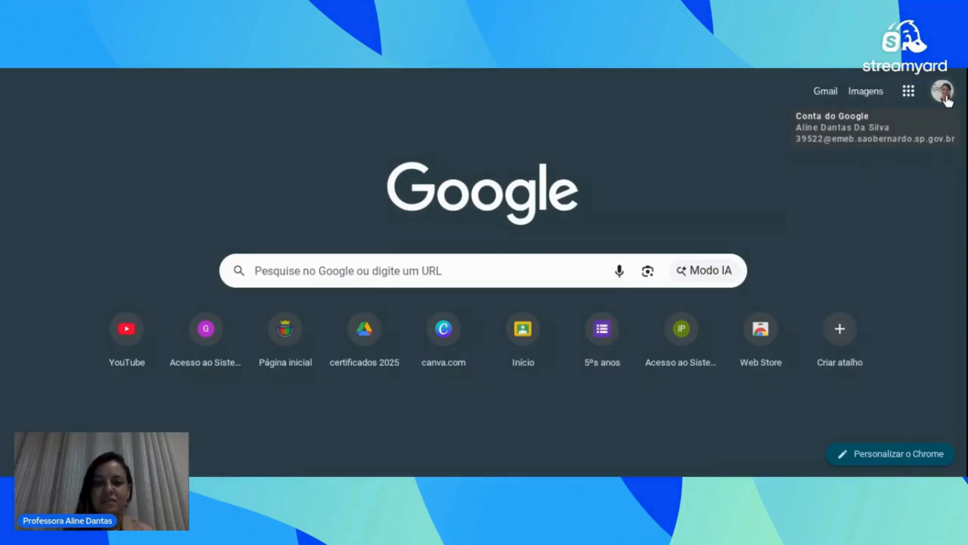
Check which Google account is signed in, and open Google Drive.
{"action": "left_click", "coordinate": [942, 91]}
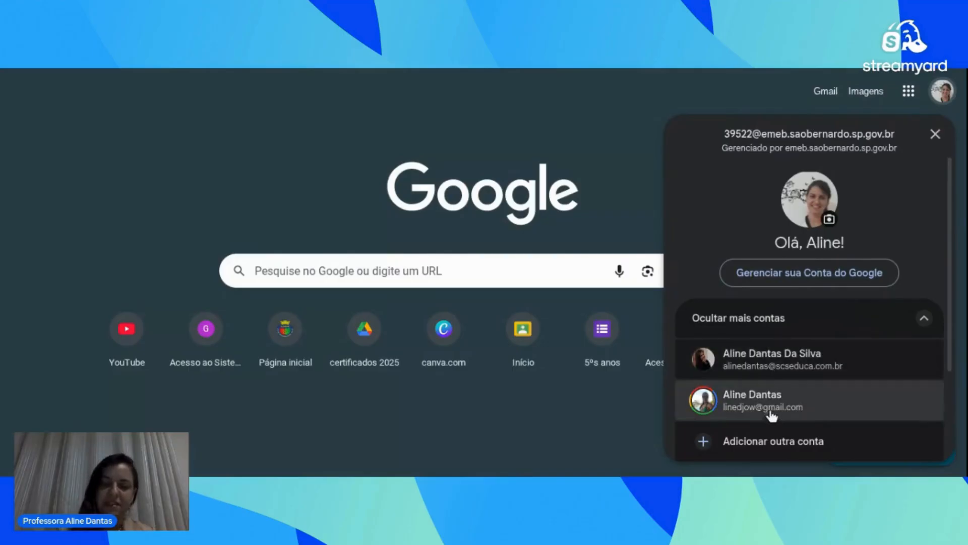
{"action": "left_click", "coordinate": [588, 225]}
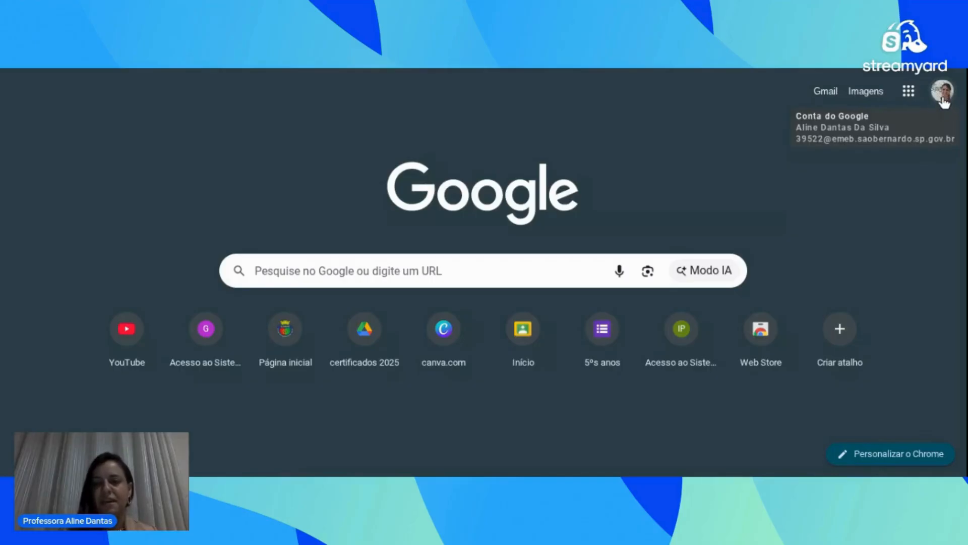
{"action": "left_click", "coordinate": [907, 93]}
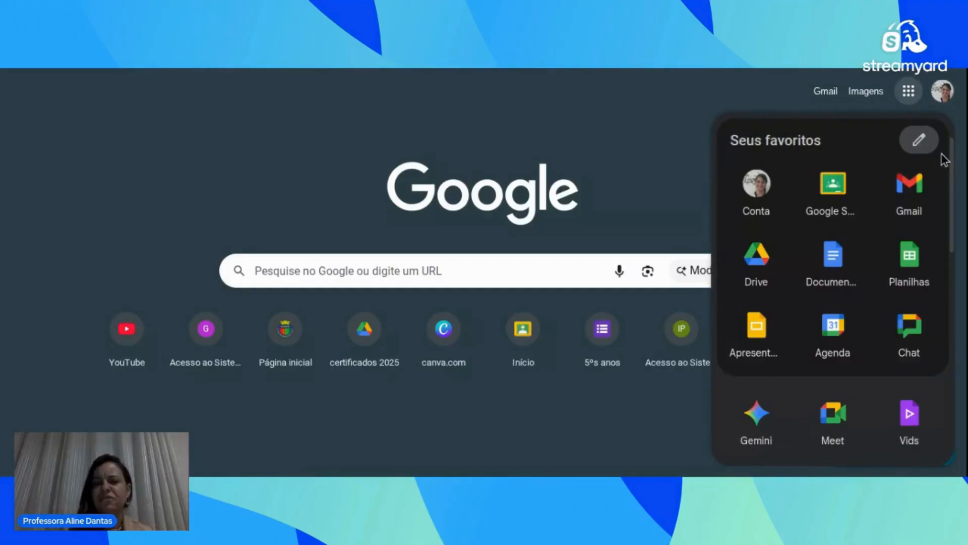
{"action": "left_click", "coordinate": [750, 277]}
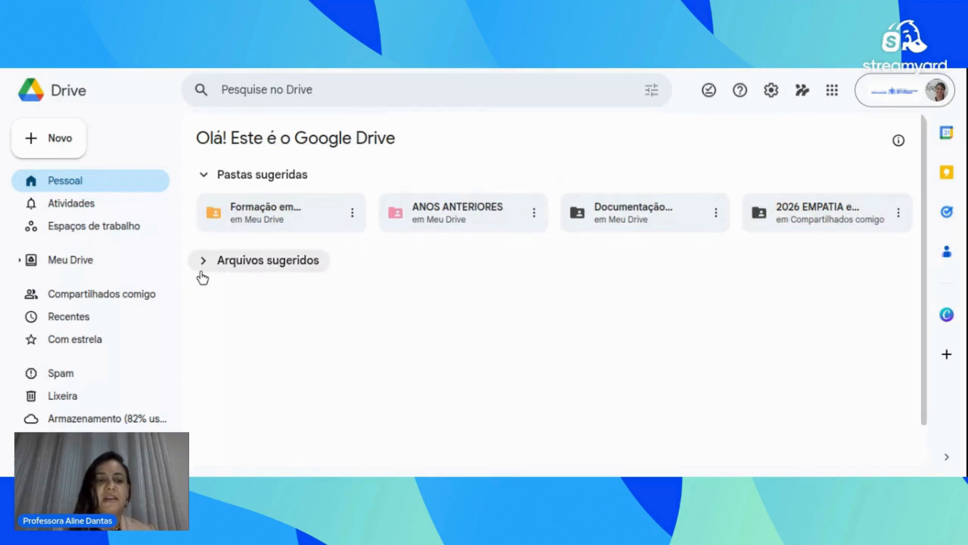
Expand the suggested files on the Drive home page and open Meu Drive.
{"action": "left_click", "coordinate": [227, 270]}
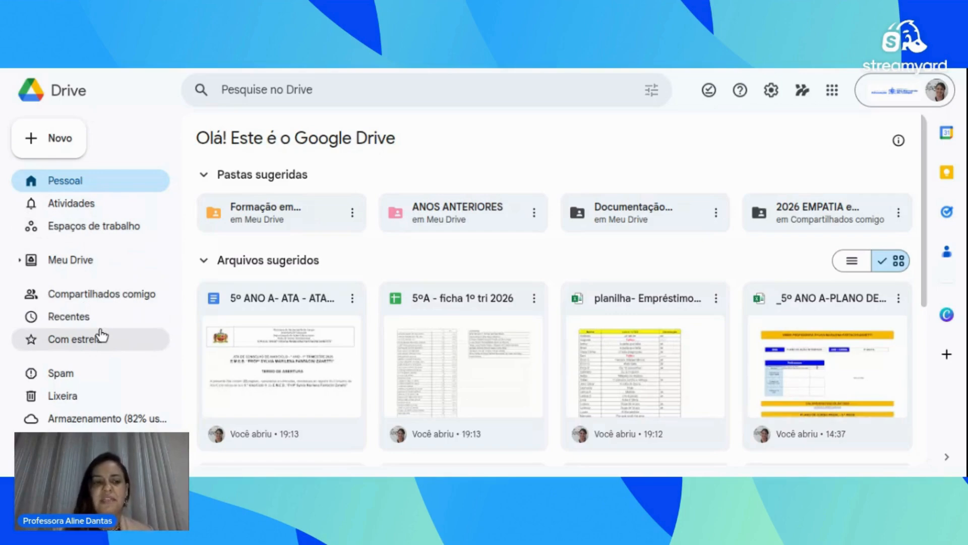
{"action": "left_click", "coordinate": [78, 261]}
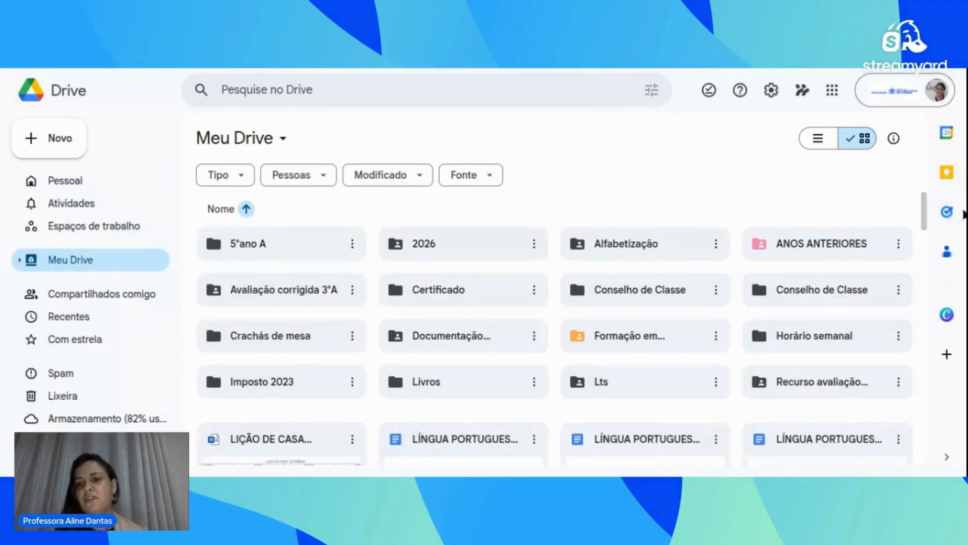
{"action": "mouse_move", "coordinate": [923, 210]}
{"action": "left_mouse_down"}
{"action": "mouse_move", "coordinate": [927, 232]}
{"action": "mouse_move", "coordinate": [925, 209]}
{"action": "left_mouse_up"}
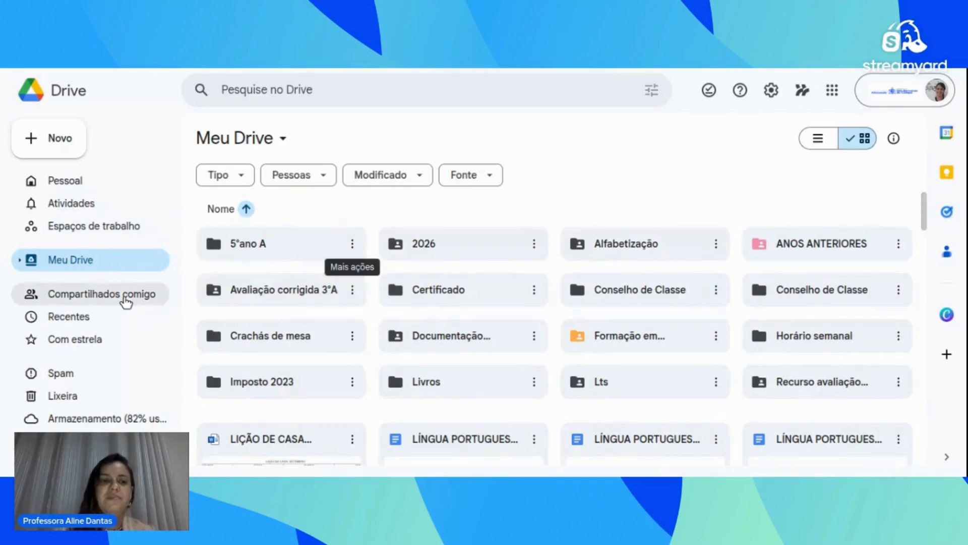
Create a new folder named "Formação em movimento 2026" in Meu Drive.
{"action": "left_click", "coordinate": [40, 147]}
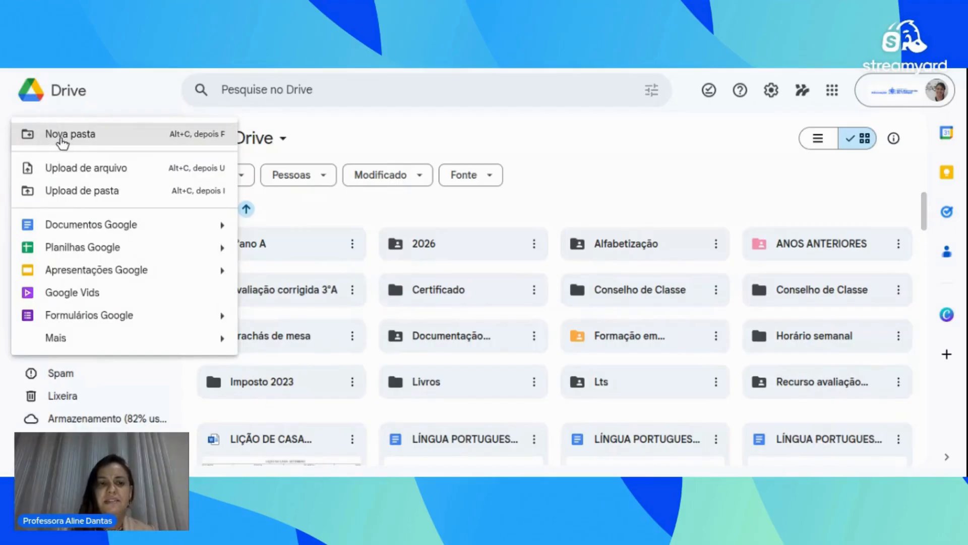
{"action": "left_click", "coordinate": [134, 142]}
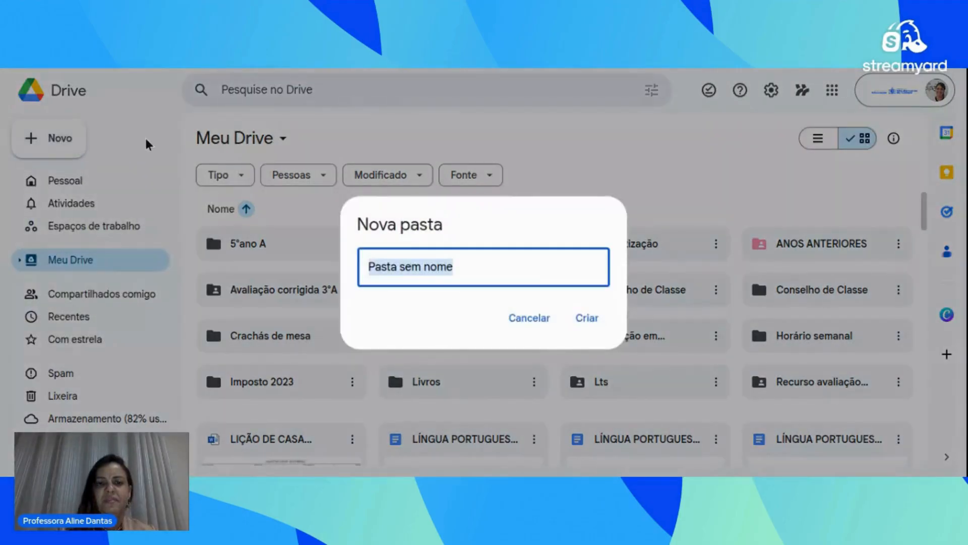
{"action": "key", "text": "BackSpace"}
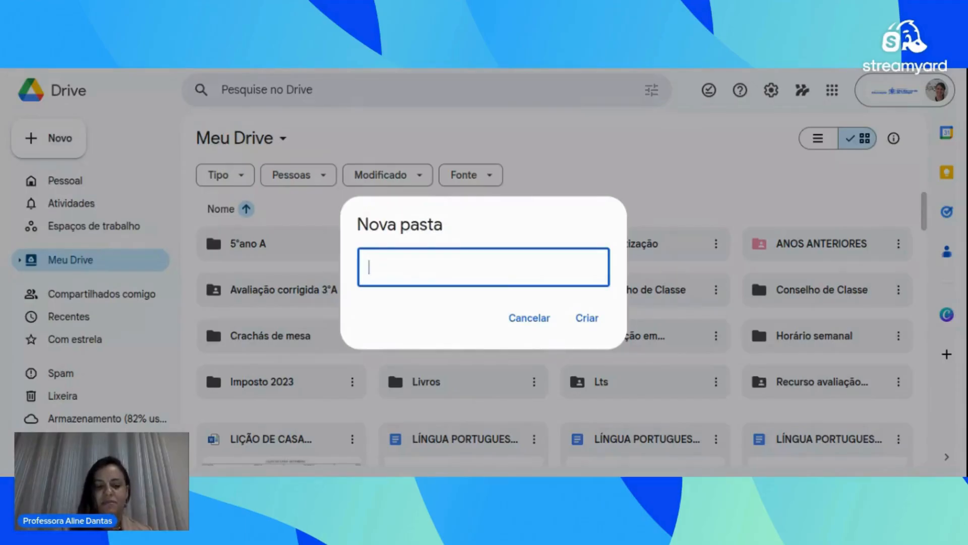
{"action": "type", "text": "For"}
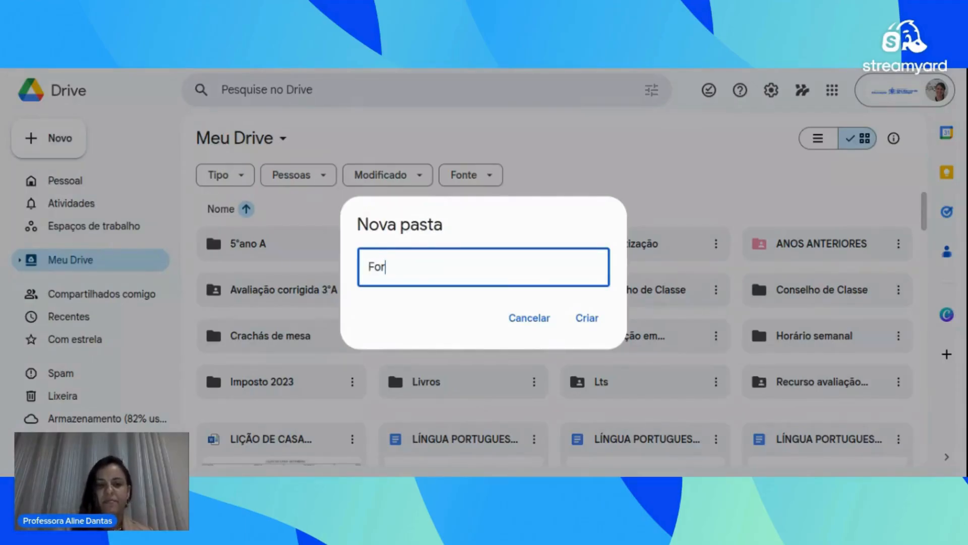
{"action": "type", "text": "m"}
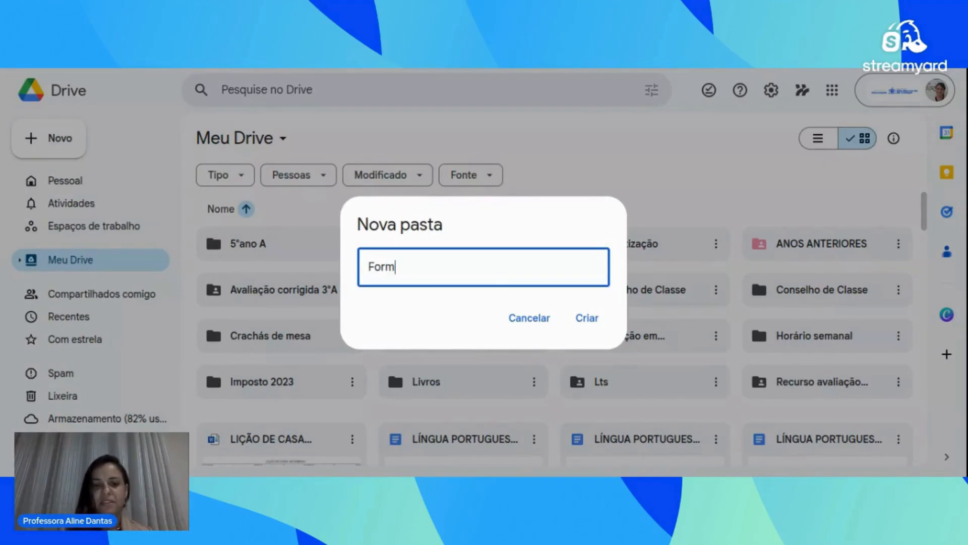
{"action": "type", "text": "ação"}
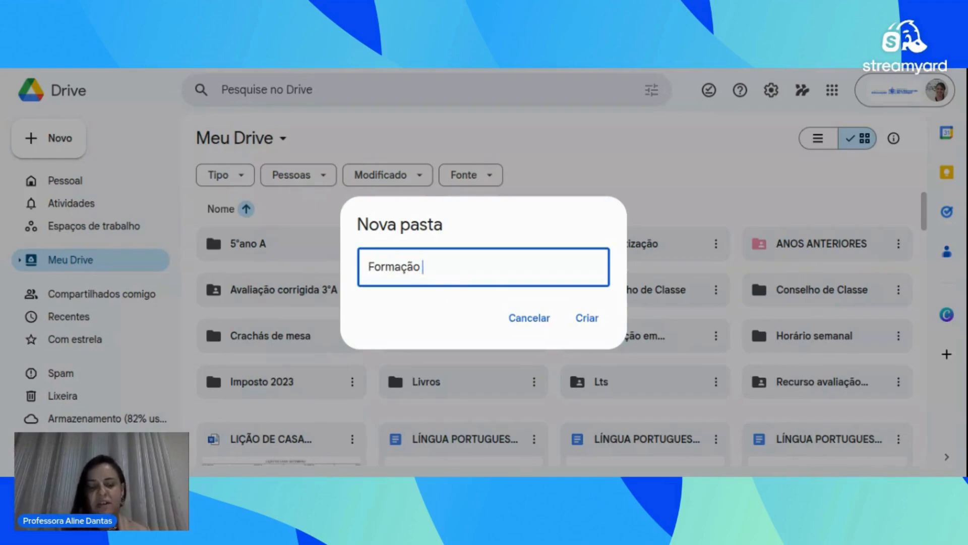
{"action": "type", "text": " em mo"}
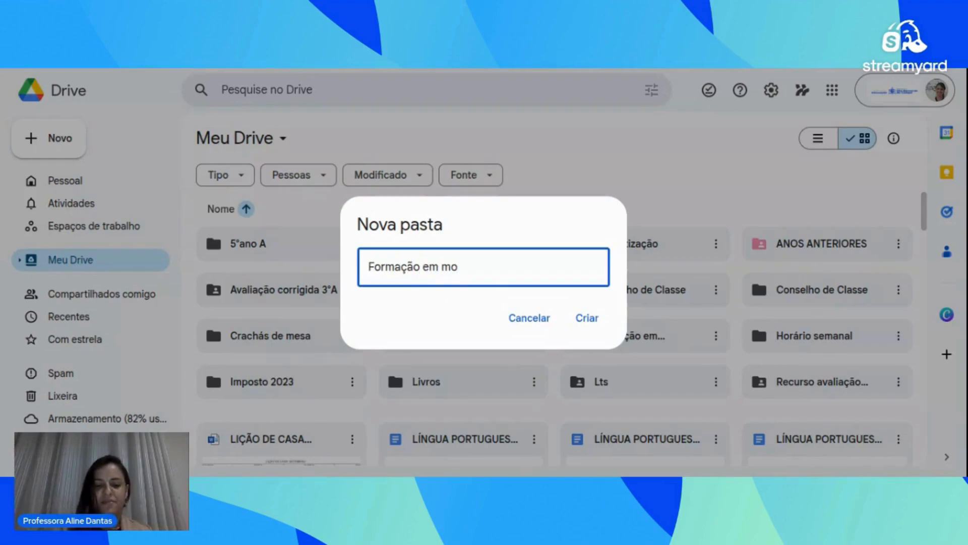
{"action": "type", "text": "viem"}
{"action": "type", "text": "mento 2"}
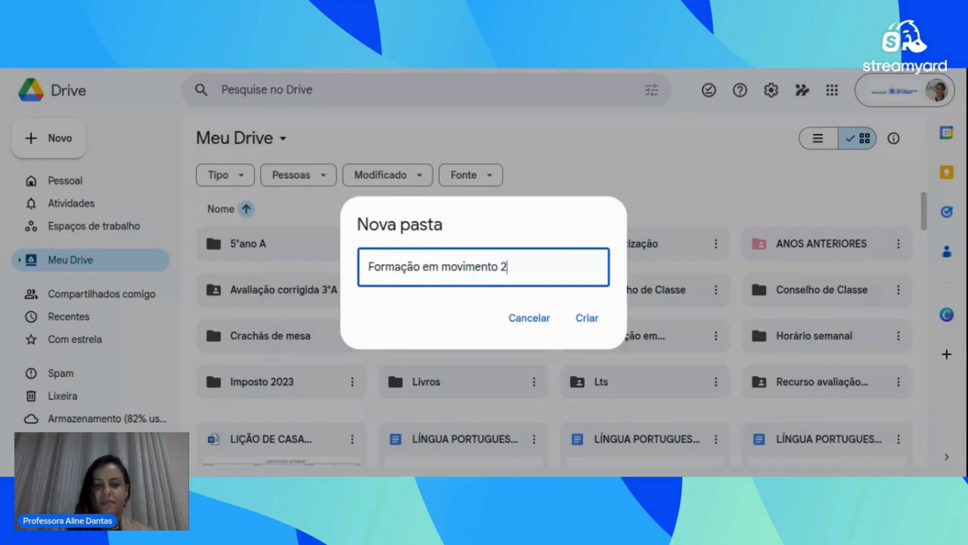
{"action": "type", "text": "026"}
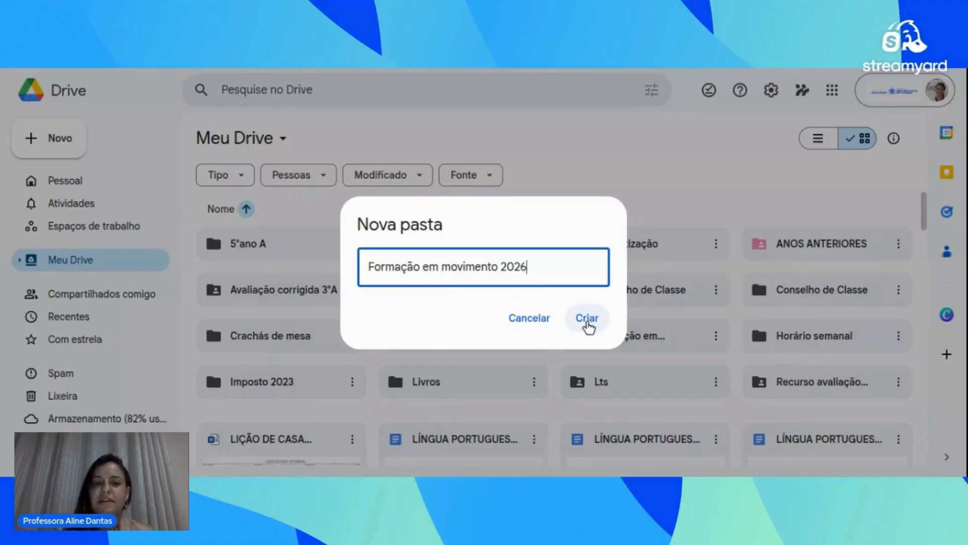
{"action": "left_click", "coordinate": [587, 318]}
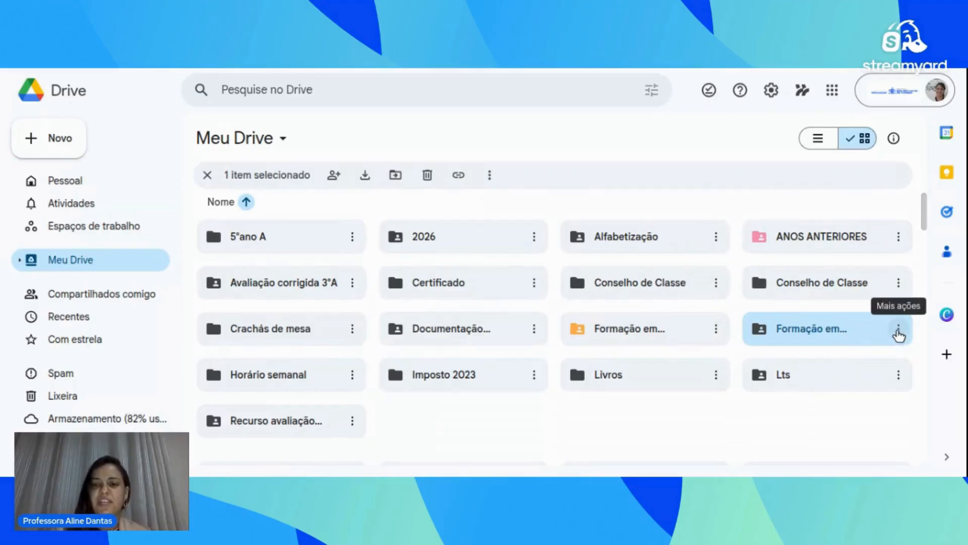
Open sharing for the "Formação em movimento 2026" folder and add the contact's e-mail as a participant.
{"action": "left_click", "coordinate": [899, 328]}
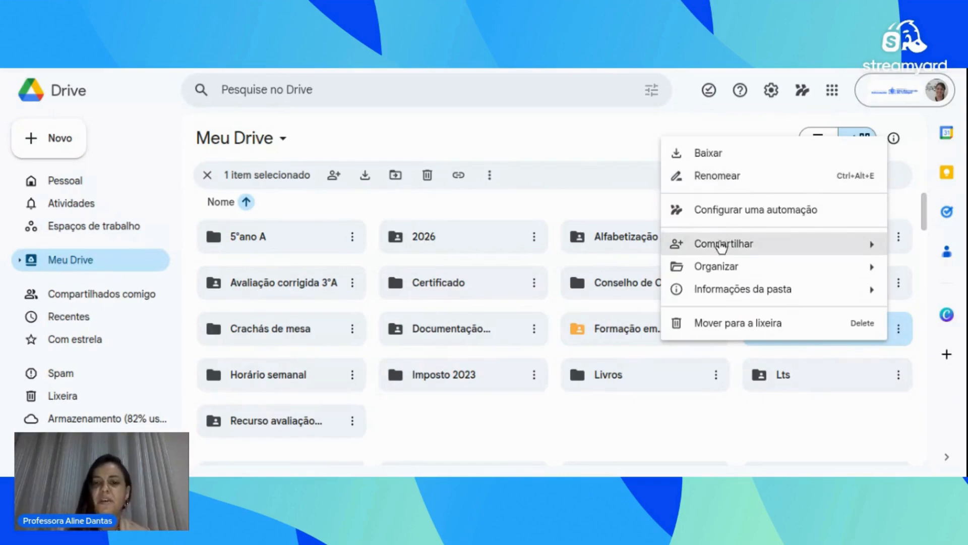
{"action": "mouse_move", "coordinate": [722, 247]}
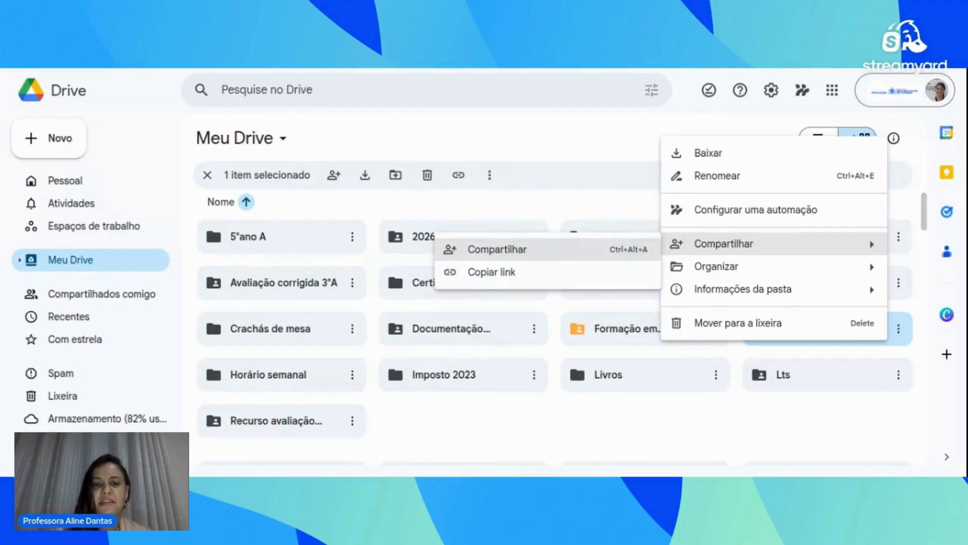
{"action": "left_click", "coordinate": [551, 254]}
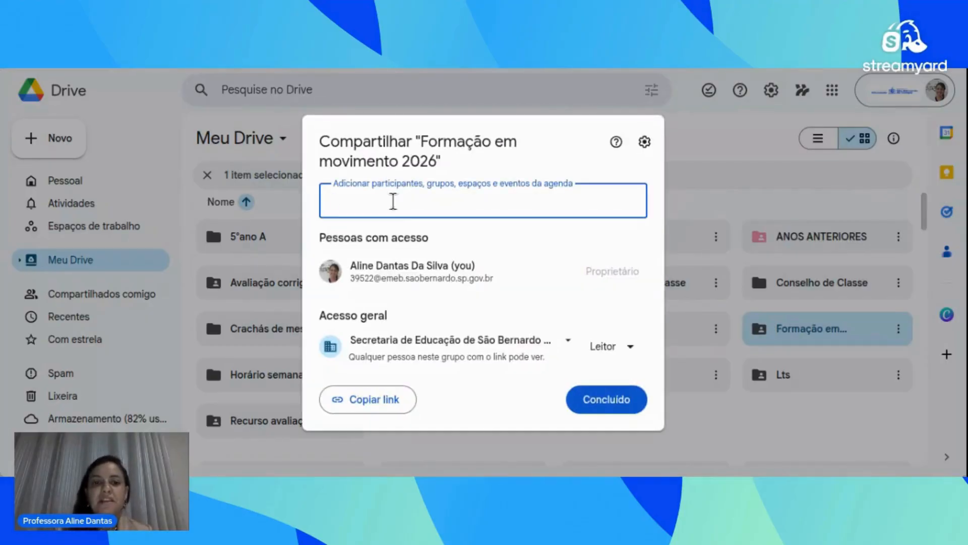
{"action": "type", "text": "al"}
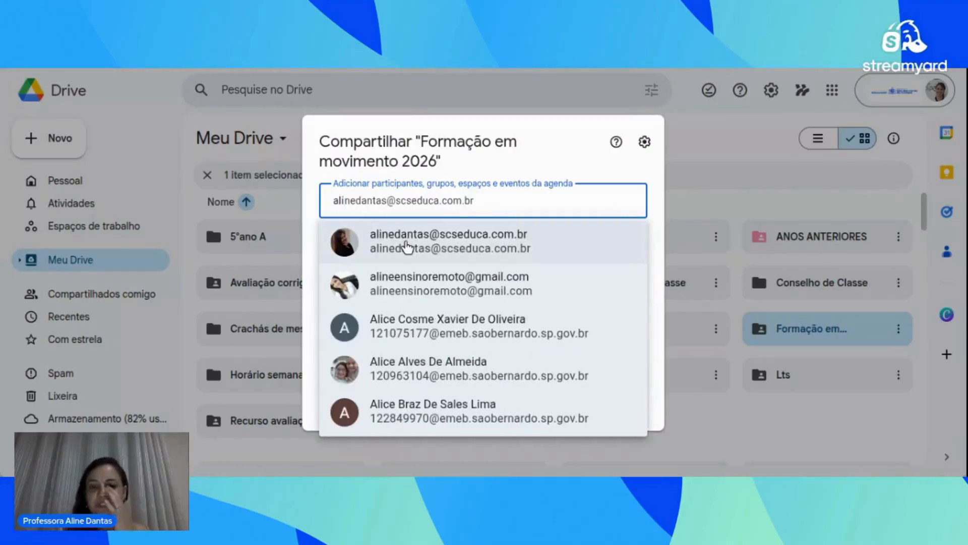
{"action": "left_click", "coordinate": [408, 247]}
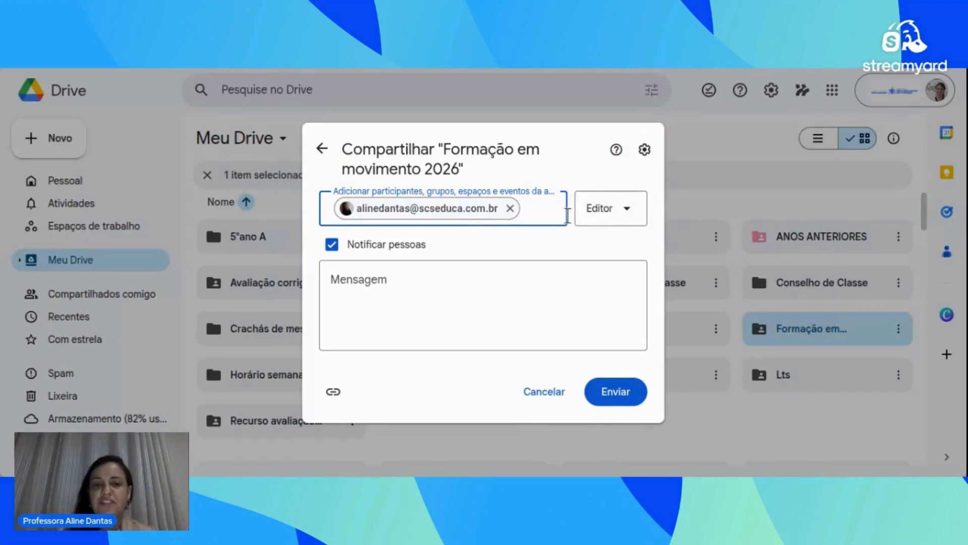
Review the access roles, keep Editor, and send the sharing invitation without a message, approving sharing outside the organization.
{"action": "left_click", "coordinate": [624, 219]}
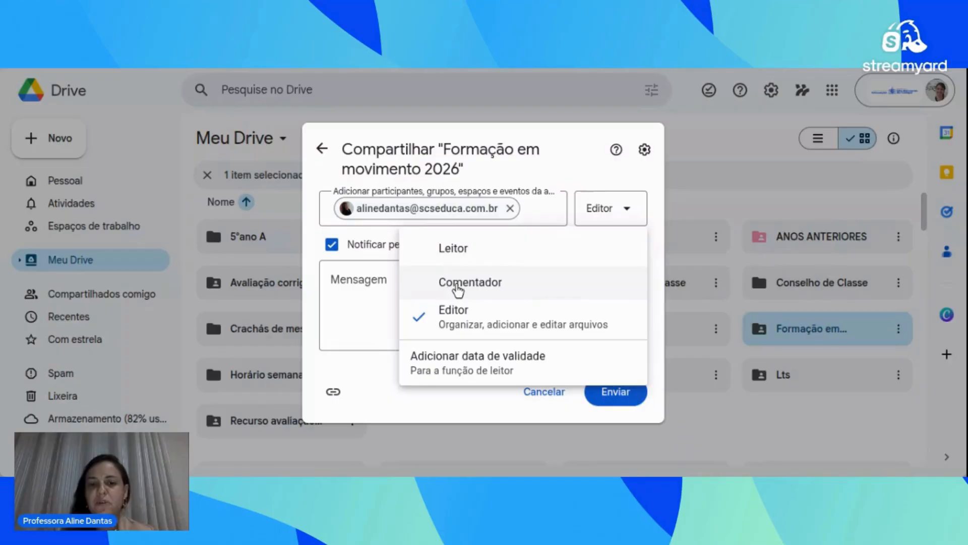
{"action": "left_click", "coordinate": [377, 286]}
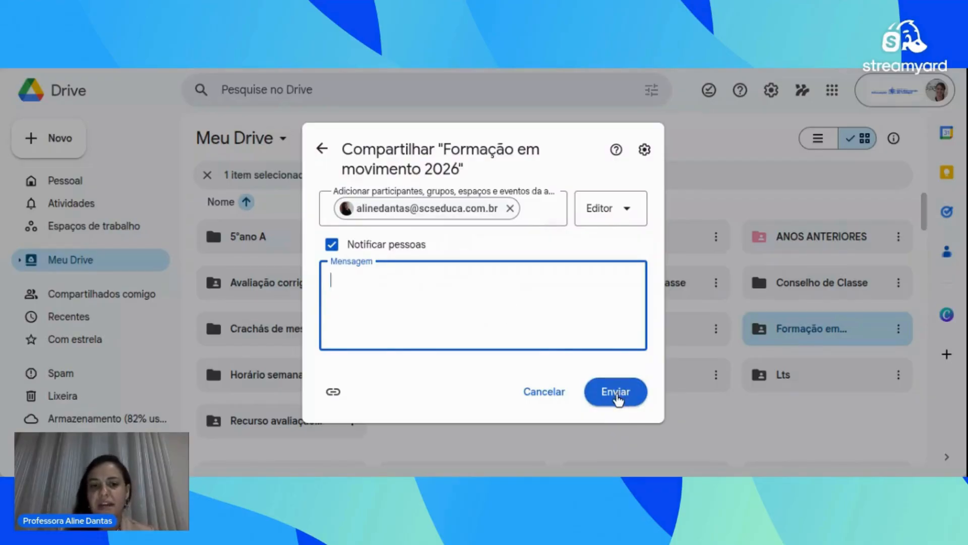
{"action": "left_click", "coordinate": [617, 393]}
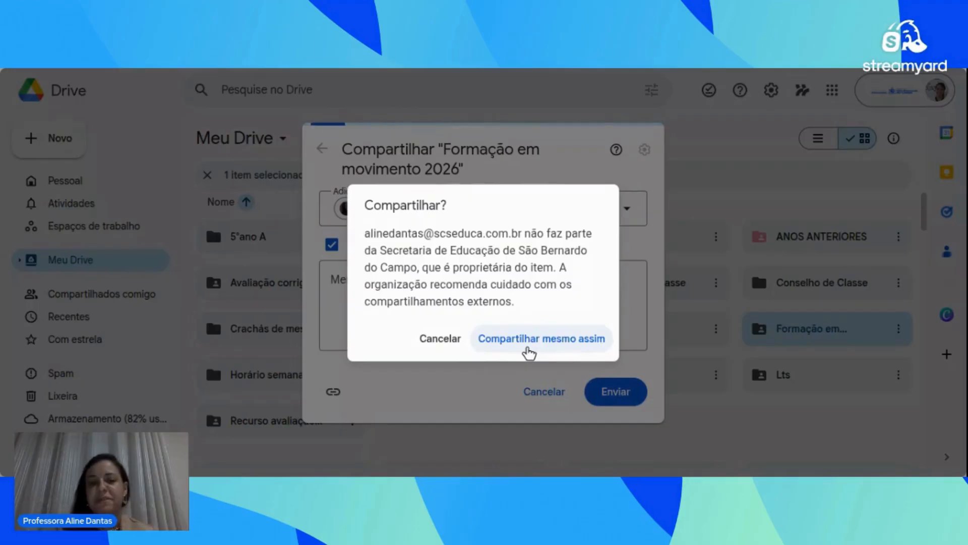
{"action": "left_click", "coordinate": [527, 347]}
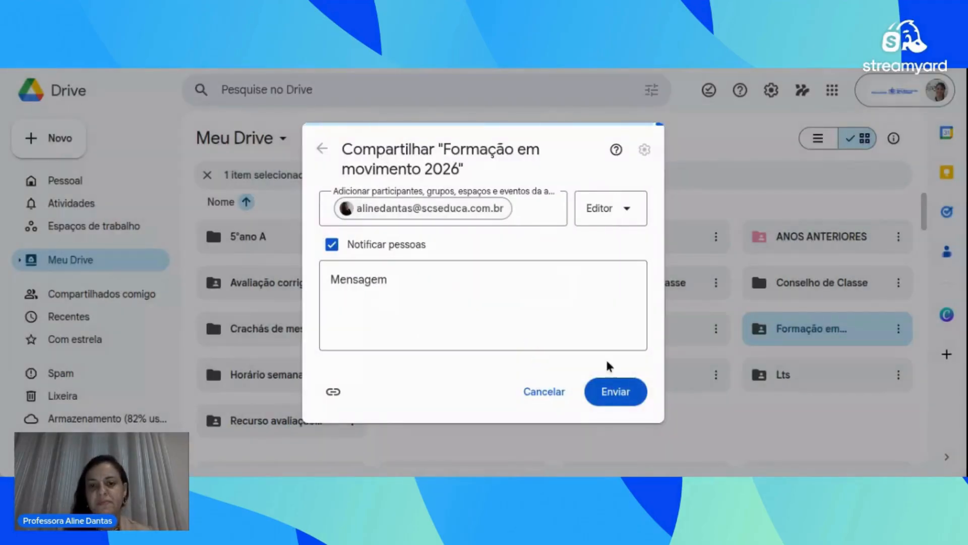
{"action": "left_click", "coordinate": [612, 393]}
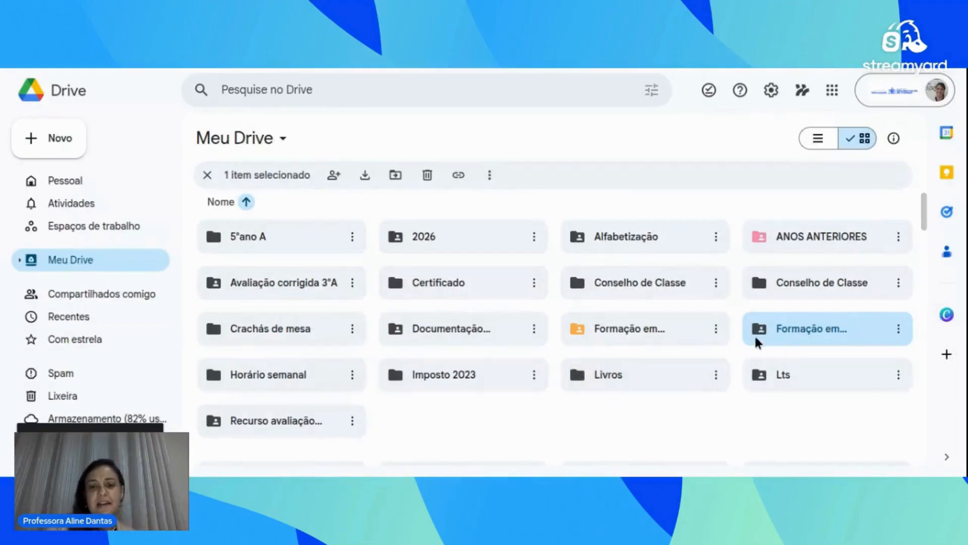
Move the "Formação em movimento 2026" folder into the "Formação em movimento" folder, accepting the access change, and open the destination folder.
{"action": "mouse_move", "coordinate": [757, 335]}
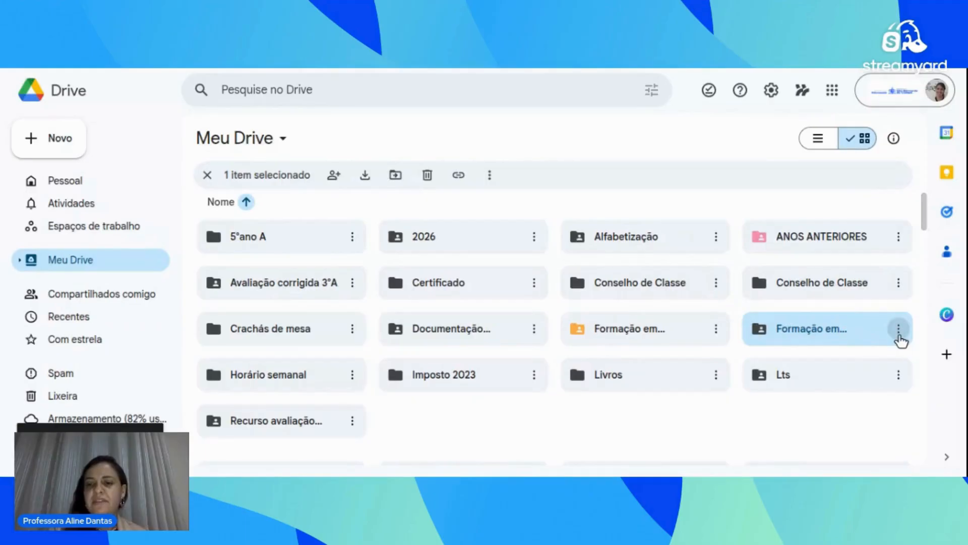
{"action": "left_click", "coordinate": [899, 335]}
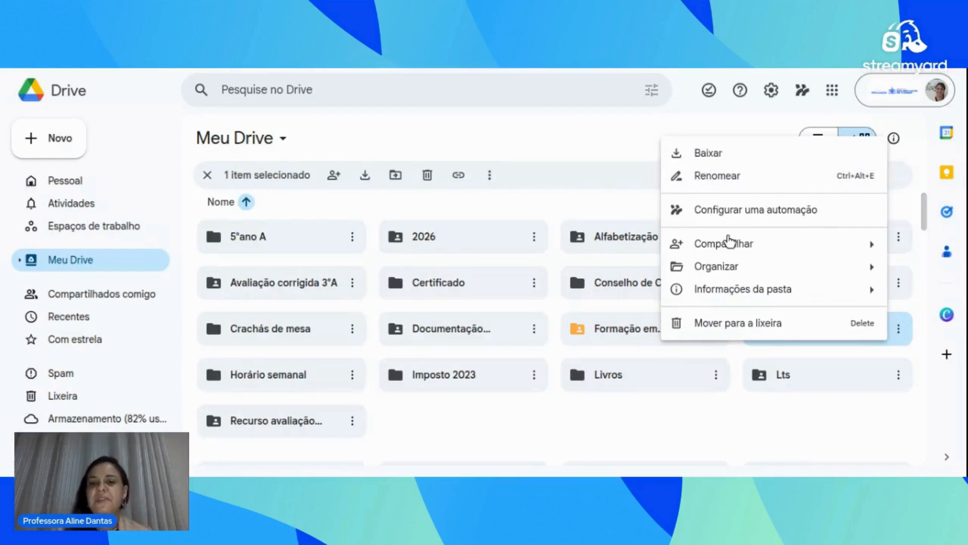
{"action": "mouse_move", "coordinate": [727, 246]}
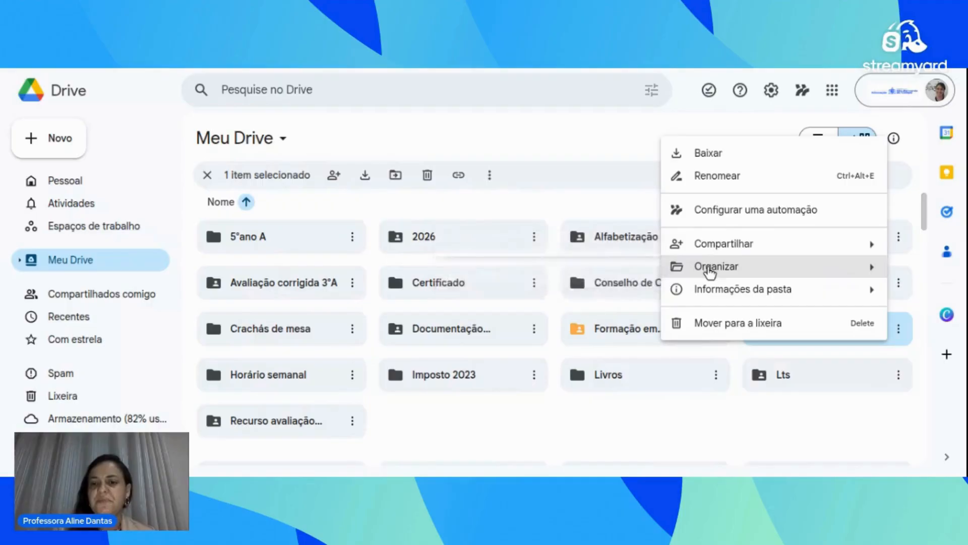
{"action": "mouse_move", "coordinate": [697, 264]}
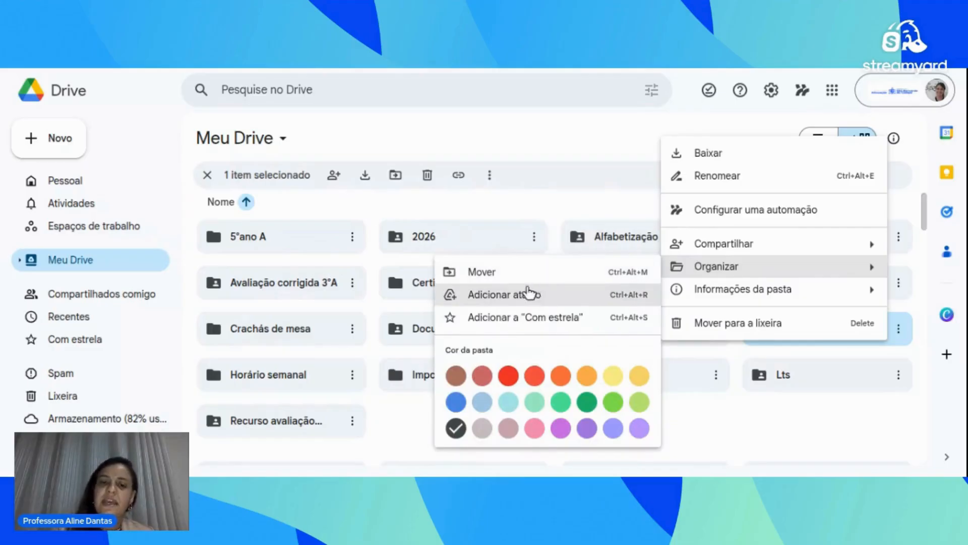
{"action": "left_click", "coordinate": [523, 275]}
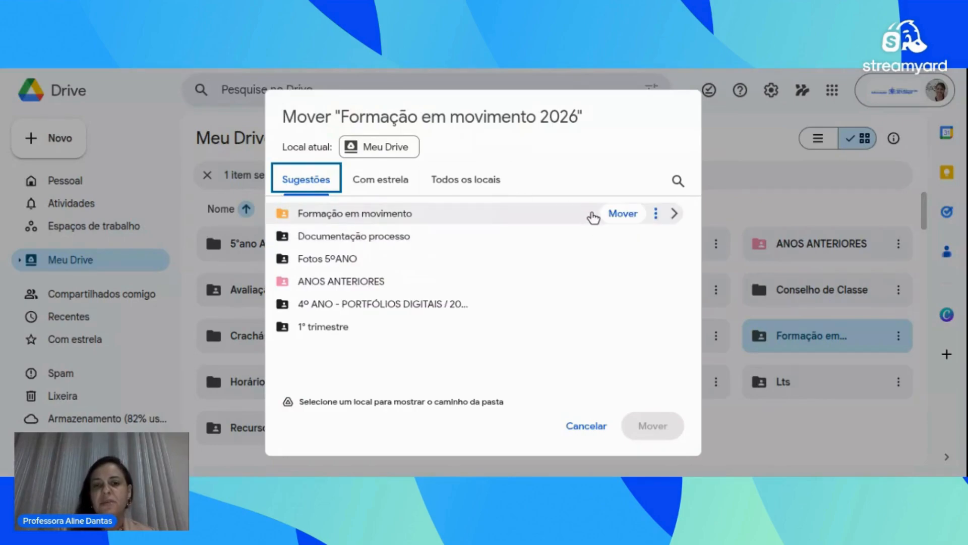
{"action": "left_click", "coordinate": [623, 216]}
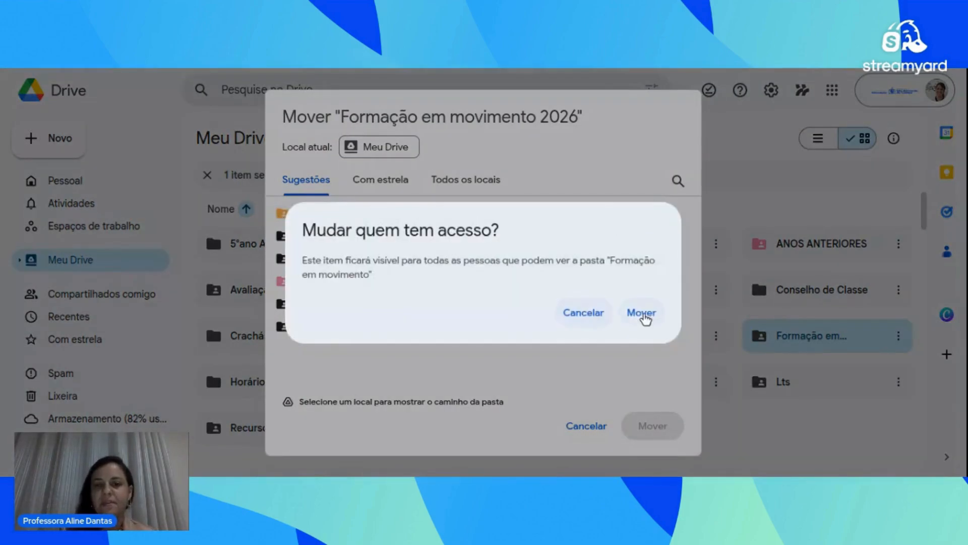
{"action": "left_click", "coordinate": [642, 313]}
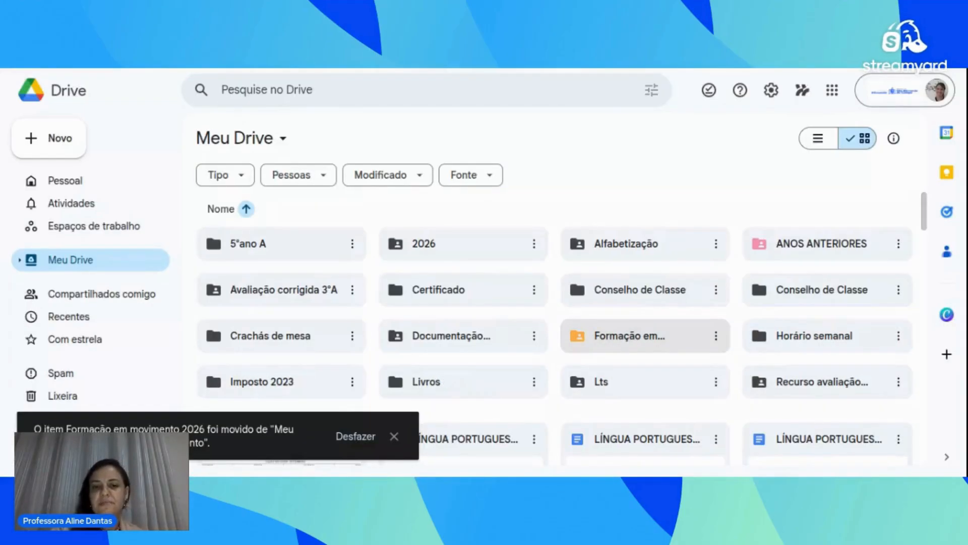
{"action": "double_click", "coordinate": [594, 337]}
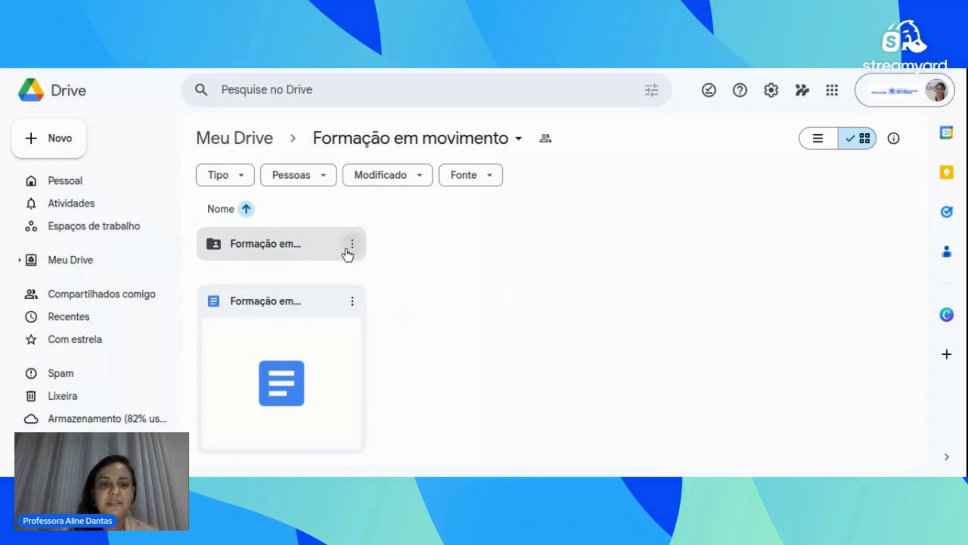
Add the "Formação em movimento 2026" folder to "Com estrela" and open the starred items view.
{"action": "left_click", "coordinate": [352, 245]}
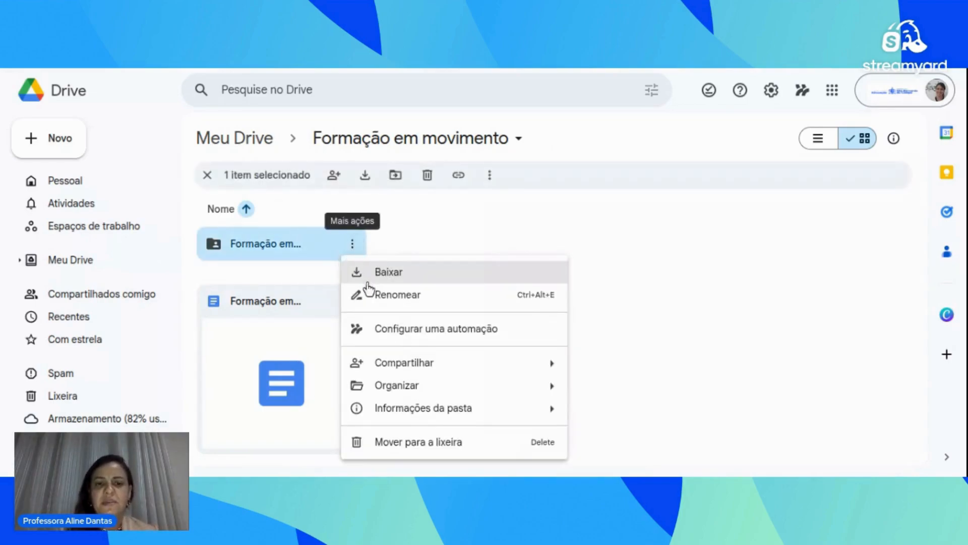
{"action": "mouse_move", "coordinate": [382, 385]}
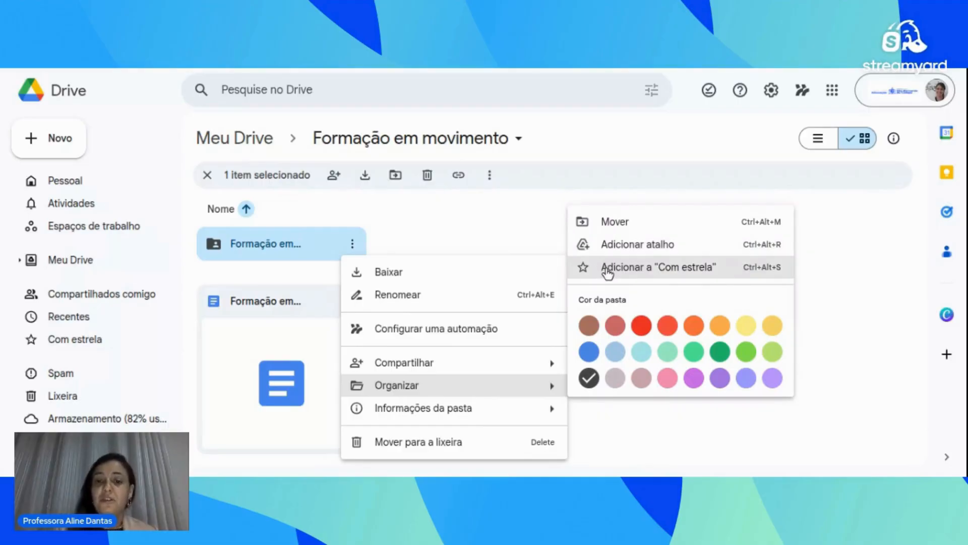
{"action": "left_click", "coordinate": [636, 270]}
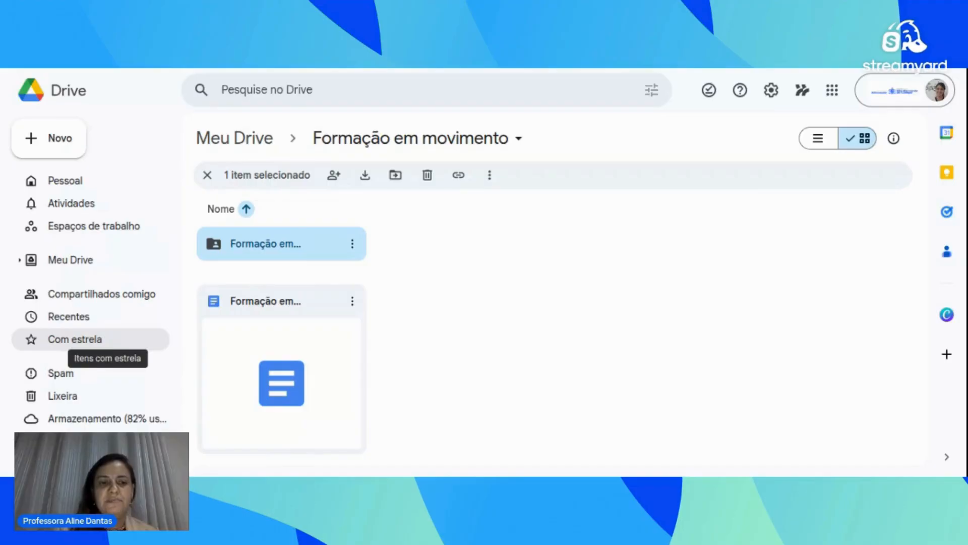
{"action": "left_click", "coordinate": [75, 343]}
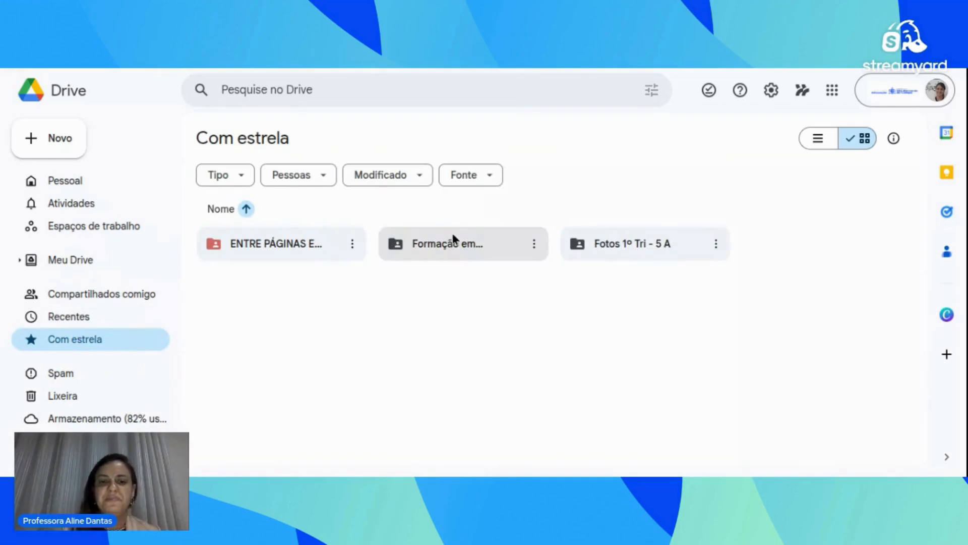
Change the folder colour of the starred "Formação em movimento 2026" folder to dark green.
{"action": "left_click", "coordinate": [534, 245]}
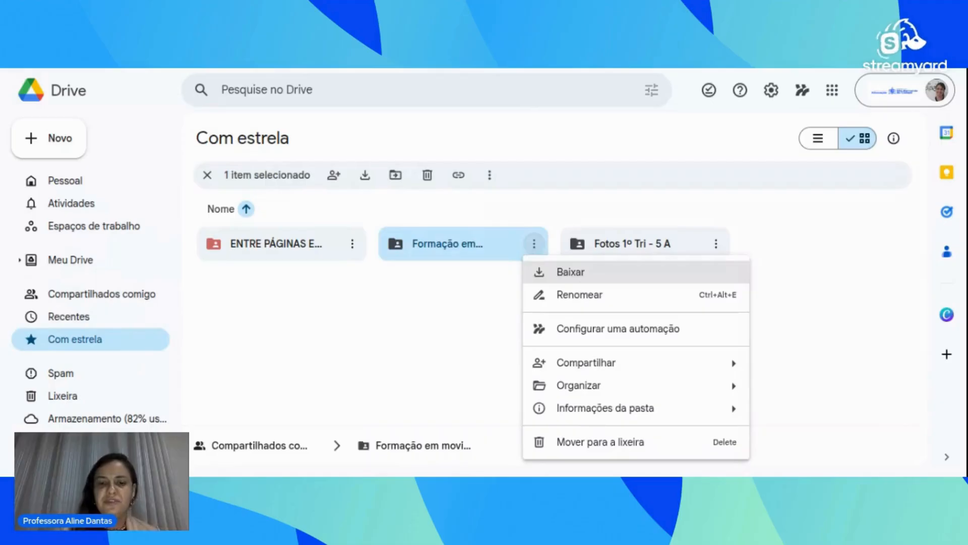
{"action": "mouse_move", "coordinate": [569, 390]}
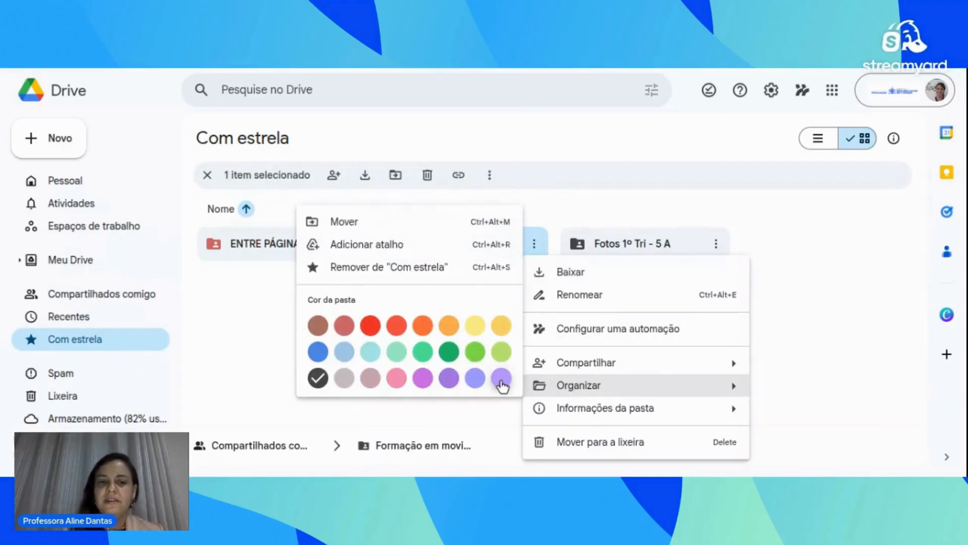
{"action": "left_click", "coordinate": [449, 352]}
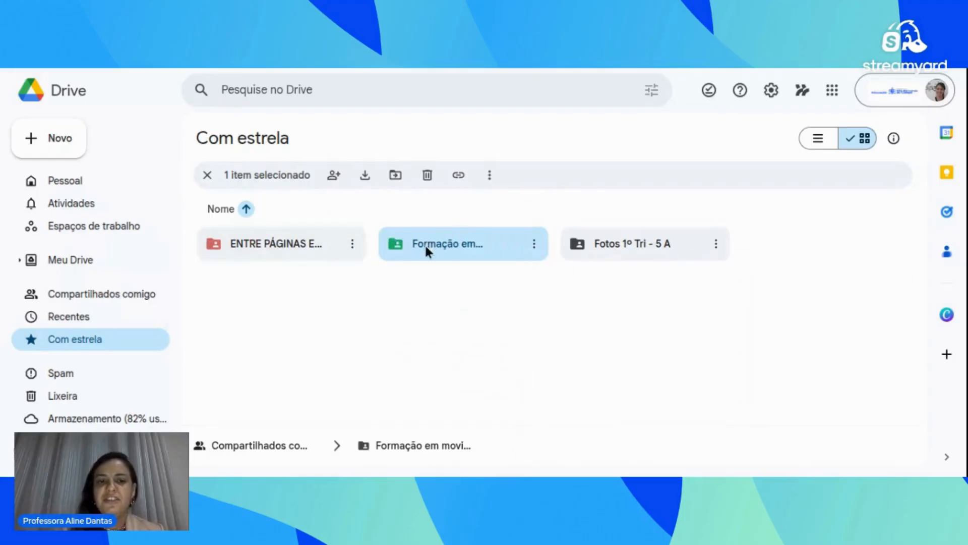
Return to Meu Drive and examine the organizing and colour options of the orange "Formação em movimento" folder.
{"action": "left_click", "coordinate": [70, 262]}
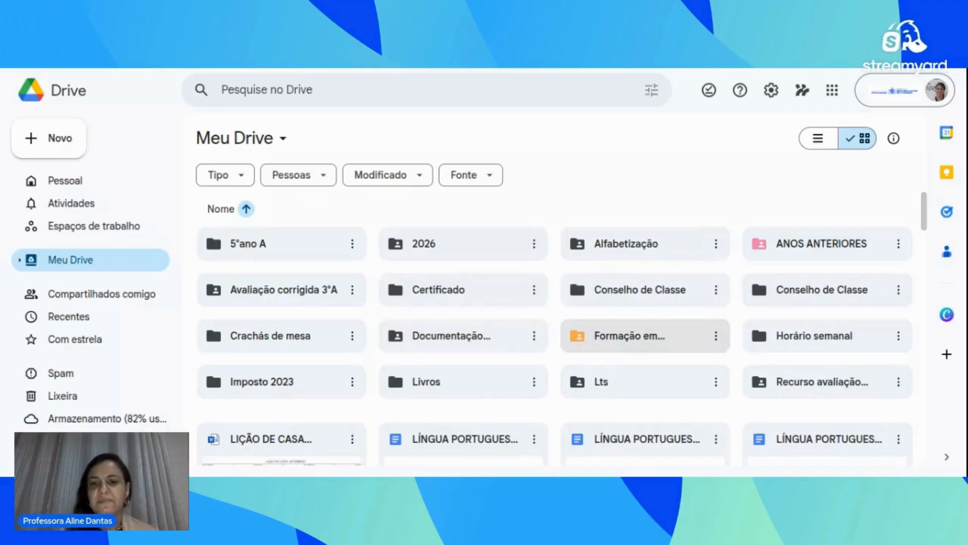
{"action": "left_click", "coordinate": [716, 337]}
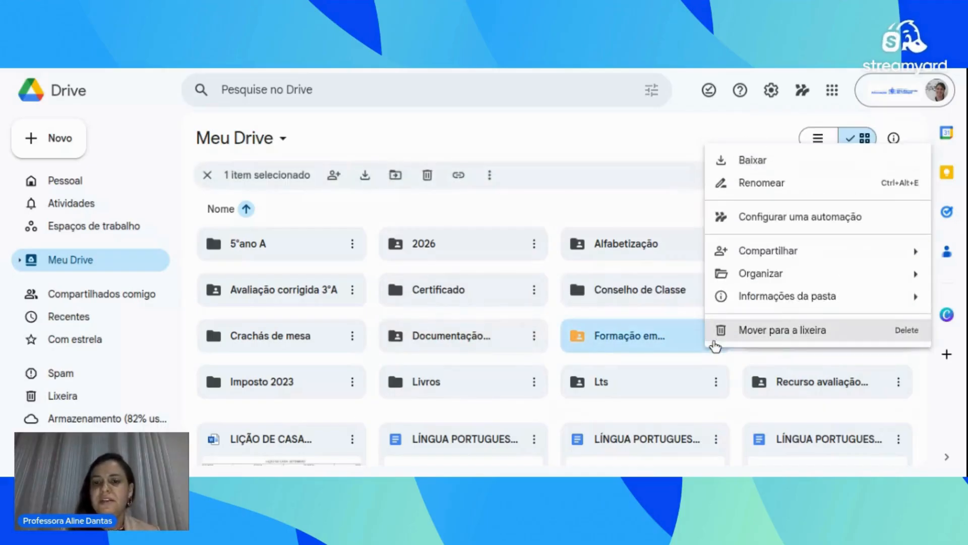
{"action": "mouse_move", "coordinate": [774, 274]}
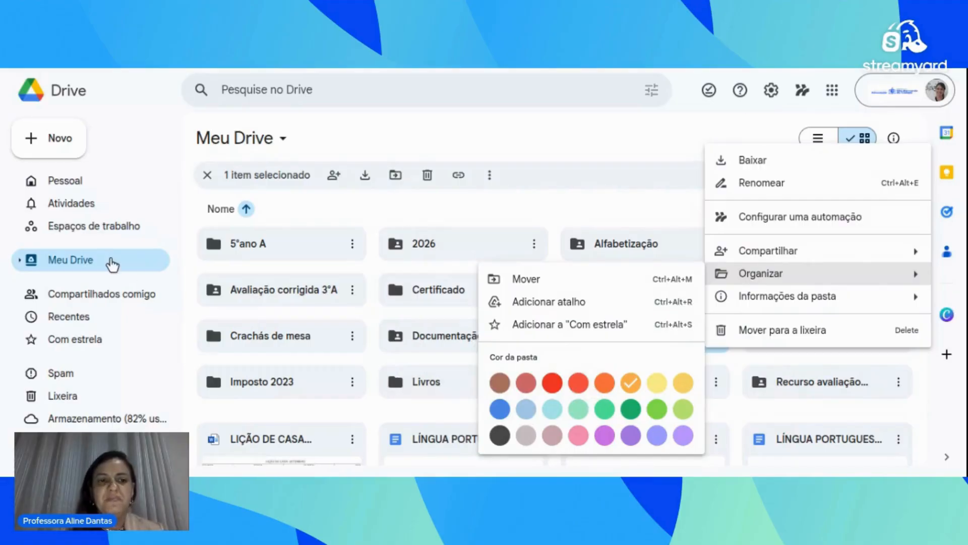
{"action": "left_click", "coordinate": [112, 263]}
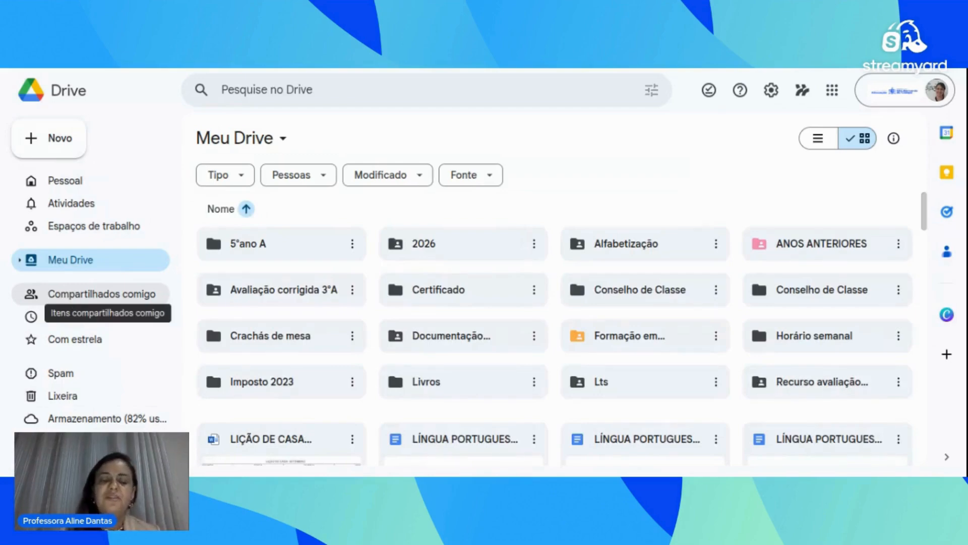
Browse the Compartilhados comigo, Recentes and Com estrela views, and review the options for creating or uploading new items.
{"action": "left_click", "coordinate": [72, 300]}
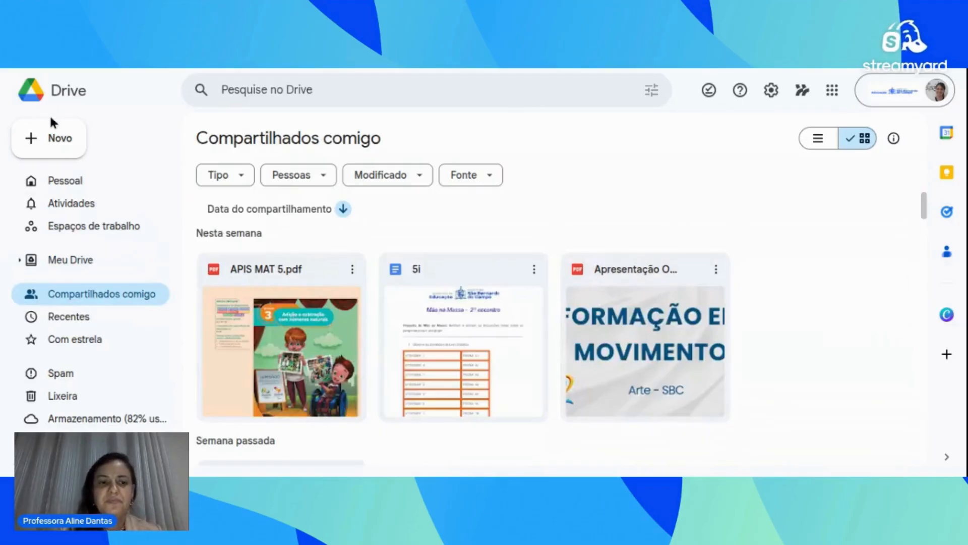
{"action": "left_click", "coordinate": [69, 320]}
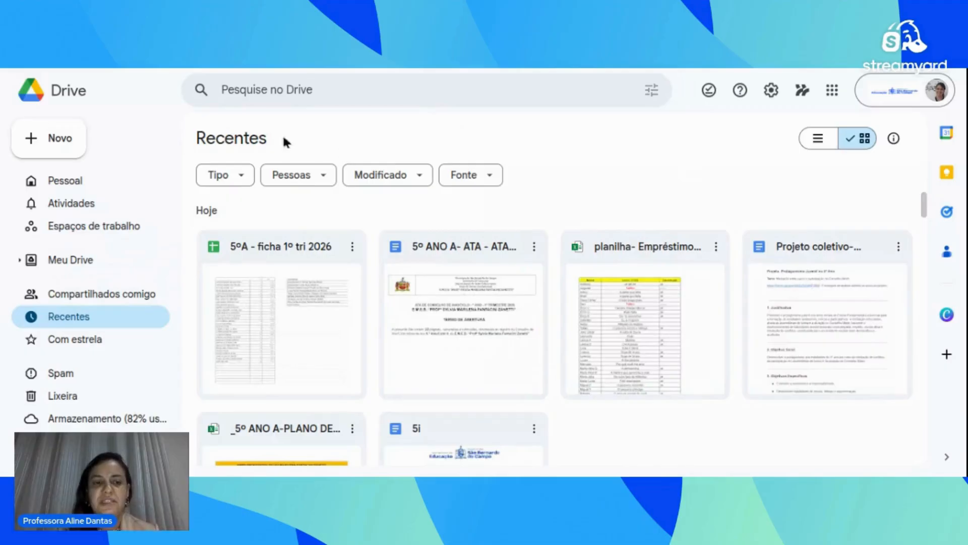
{"action": "left_click", "coordinate": [89, 350]}
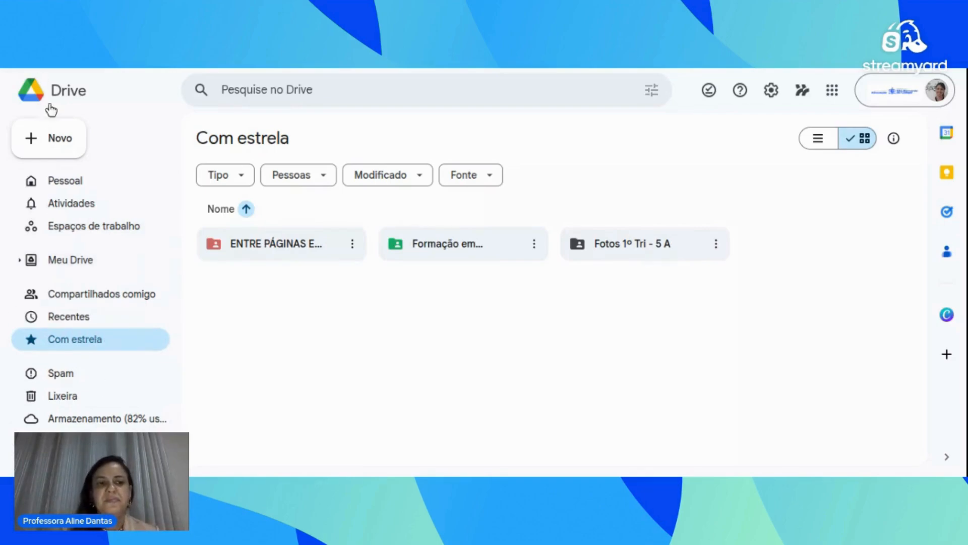
{"action": "left_click", "coordinate": [52, 140]}
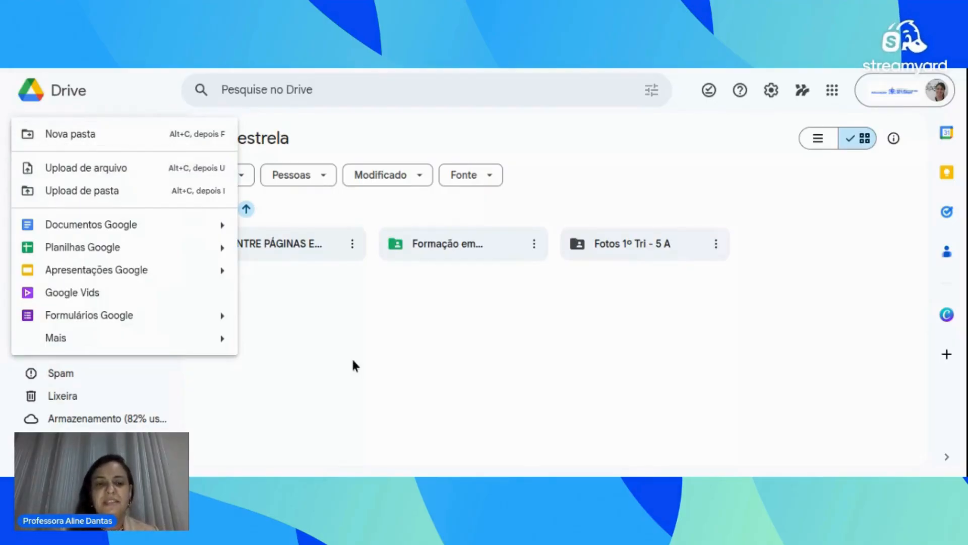
{"action": "left_click", "coordinate": [363, 373]}
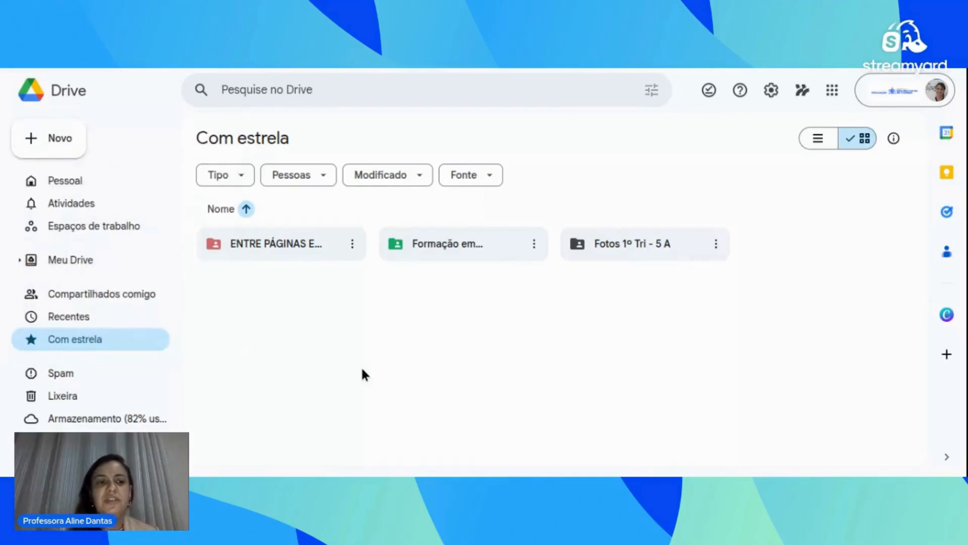
{"action": "left_click", "coordinate": [33, 151]}
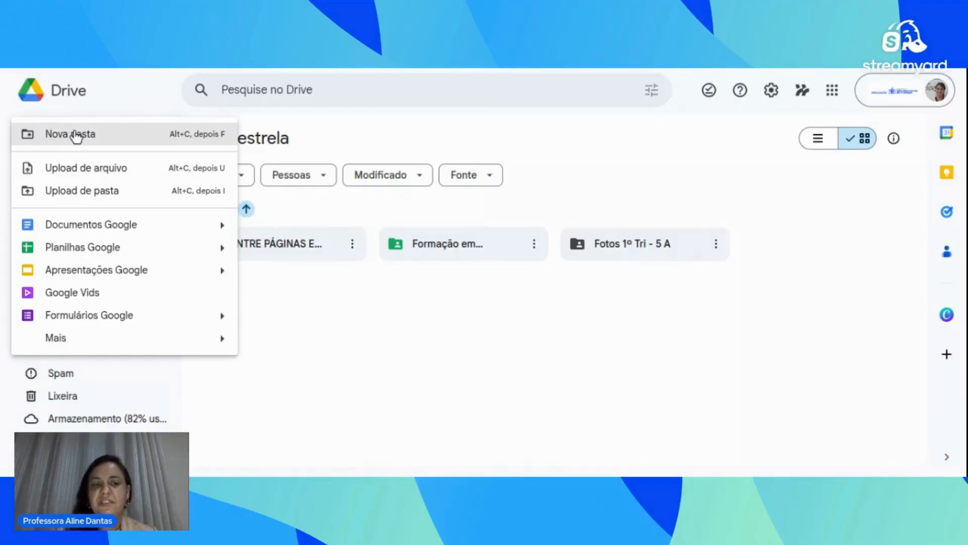
{"action": "left_click", "coordinate": [394, 360]}
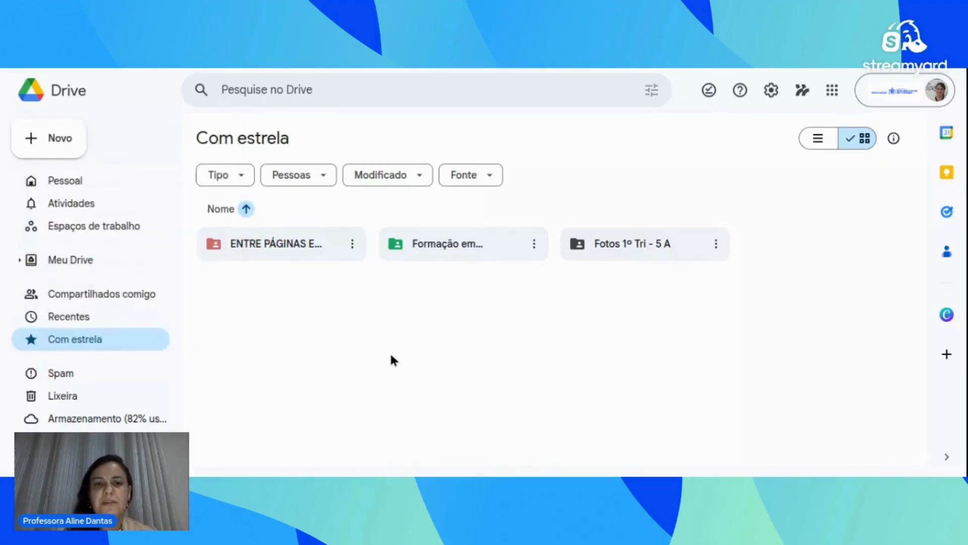
Open the green "Formação em movimento 2026" folder and upload the image file "Screenshot 2026-03-11 09.18.54.png" into it.
{"action": "double_click", "coordinate": [444, 254]}
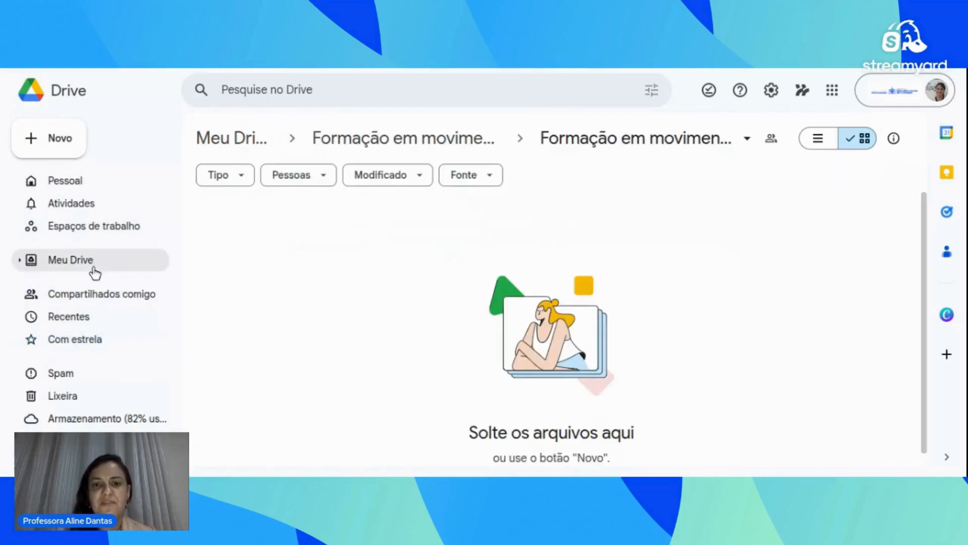
{"action": "left_click", "coordinate": [731, 149]}
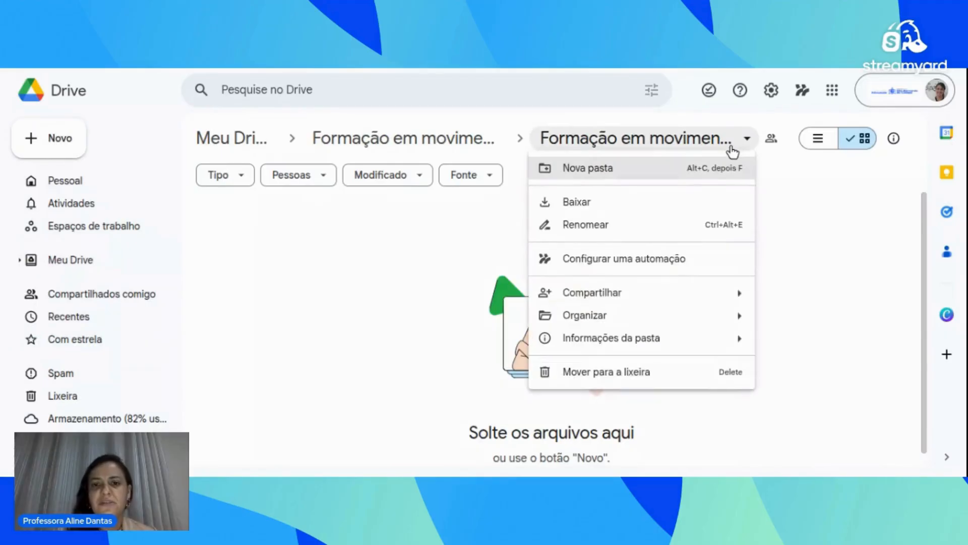
{"action": "left_click", "coordinate": [61, 137]}
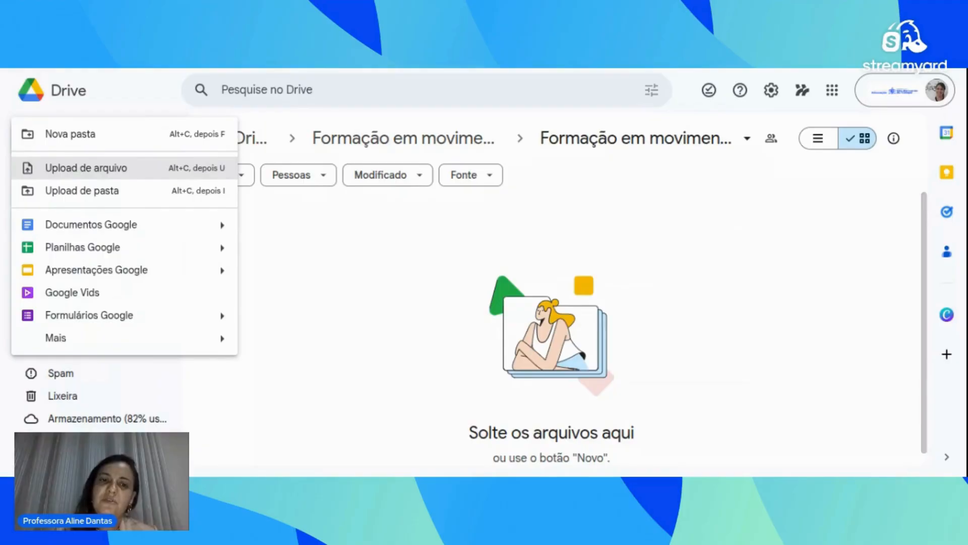
{"action": "left_click", "coordinate": [76, 168]}
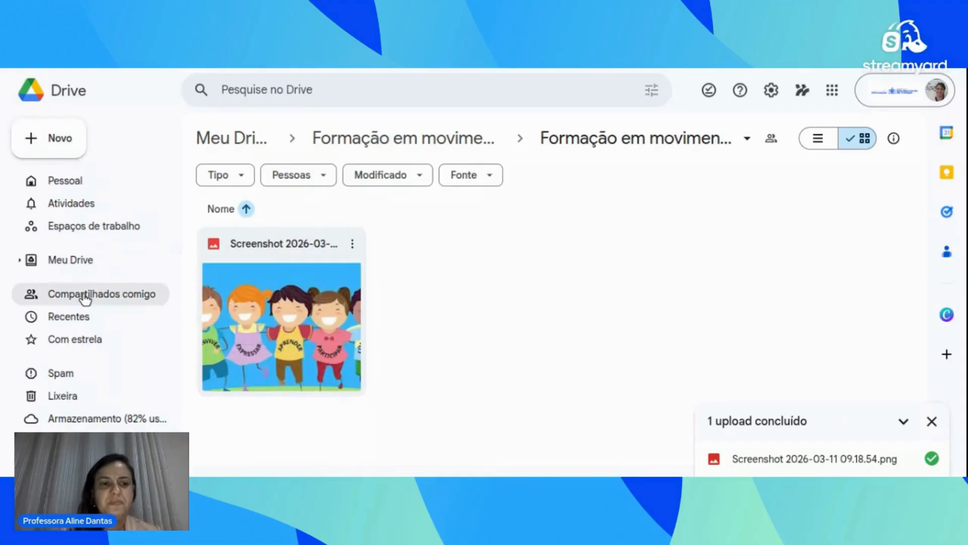
Upload a "Formação em..." folder from the computer into the open "Formação em movimento 2026" folder, confirming the upload.
{"action": "left_click", "coordinate": [52, 148]}
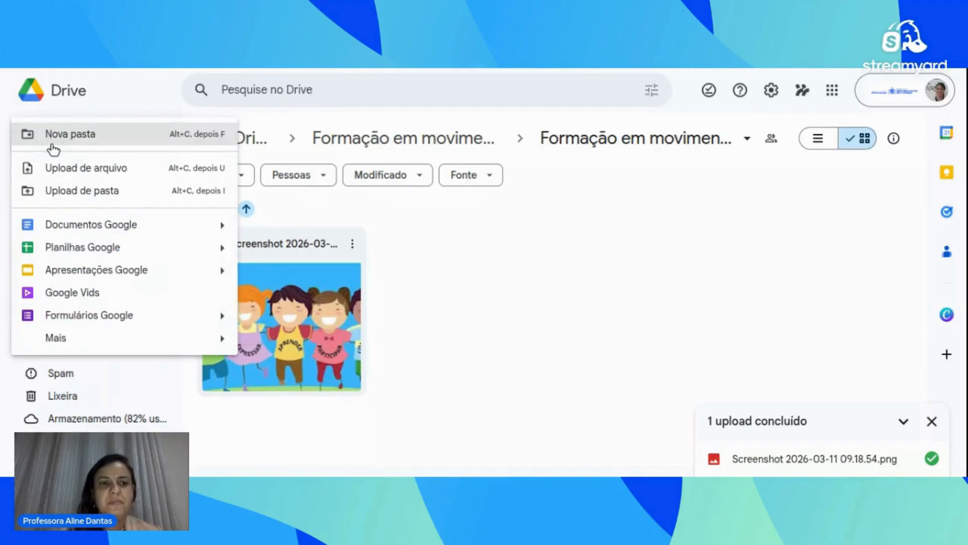
{"action": "left_click", "coordinate": [72, 198]}
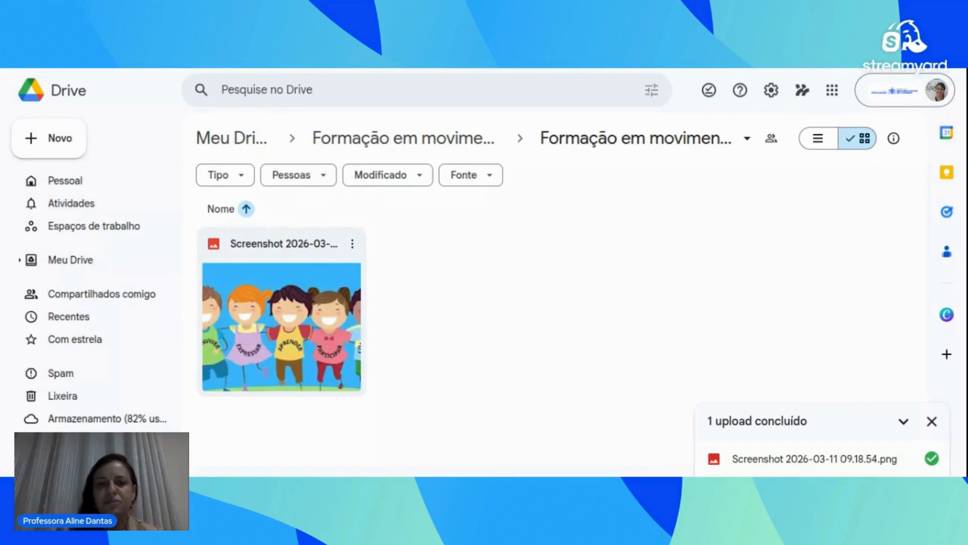
{"action": "left_click", "coordinate": [604, 116]}
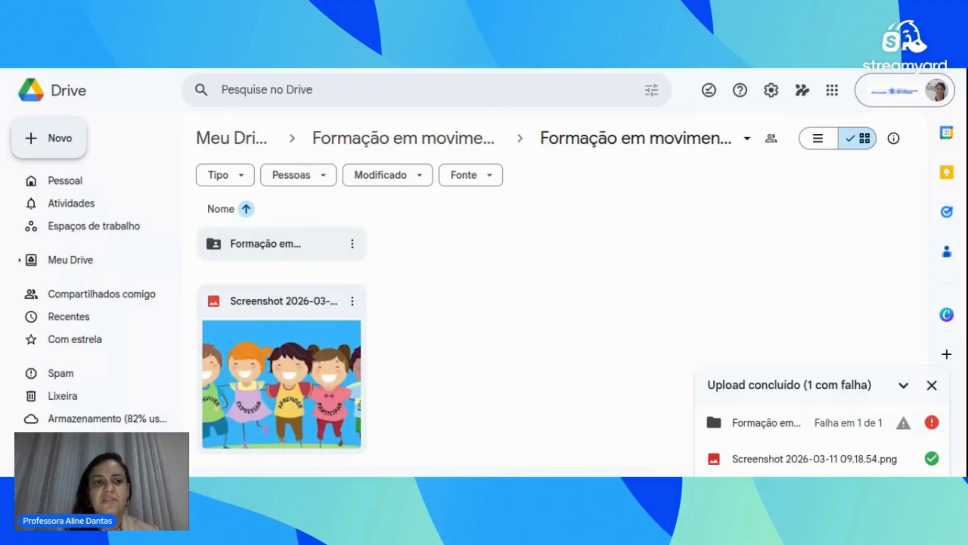
Create a blank Google Docs document in the open shared folder, agreeing to share it with the folder's members.
{"action": "left_click", "coordinate": [38, 138]}
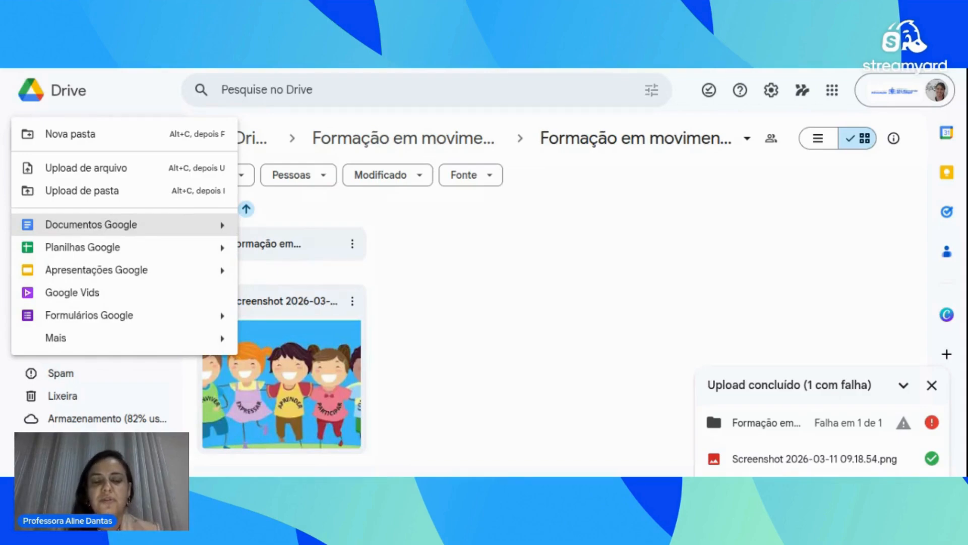
{"action": "left_click", "coordinate": [101, 225]}
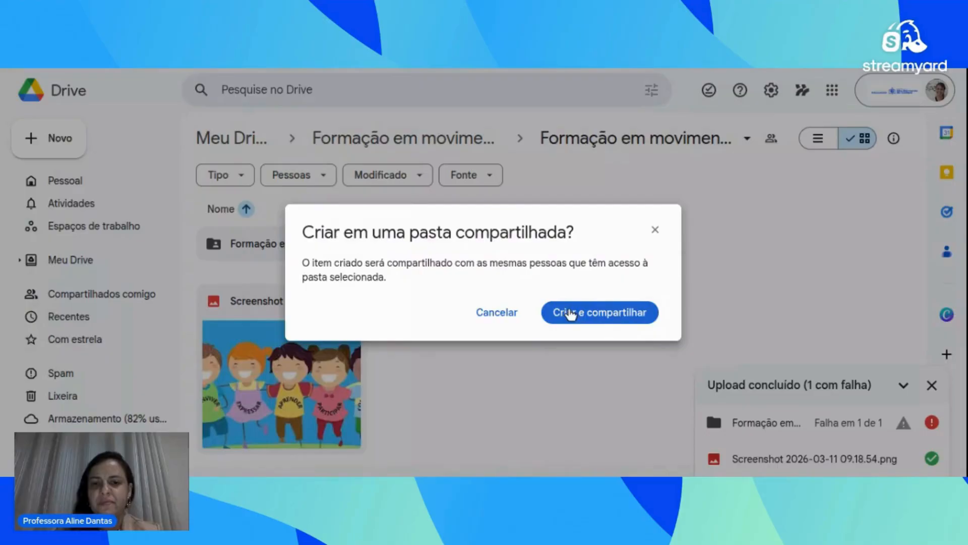
{"action": "left_click", "coordinate": [570, 314]}
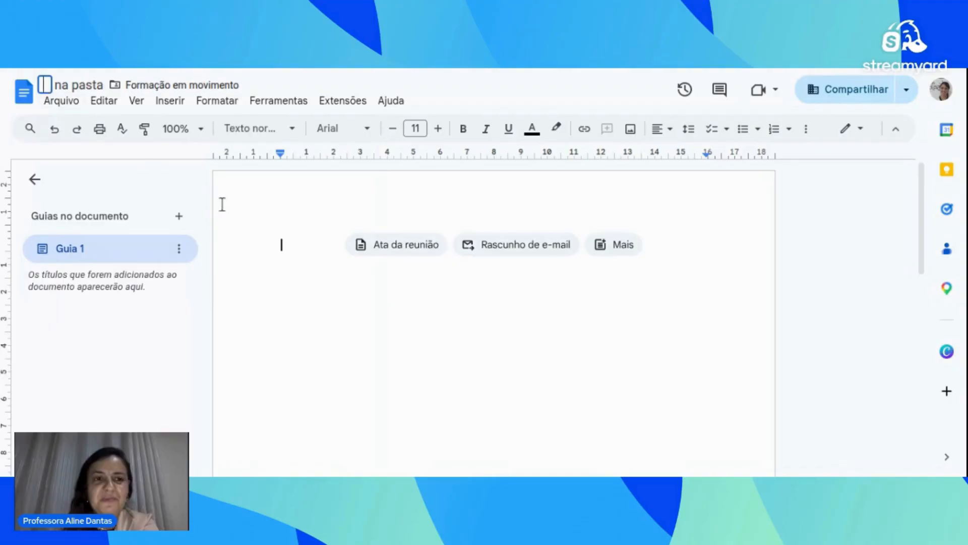
Name the new document "Formação em movimento".
{"action": "type", "text": "For"}
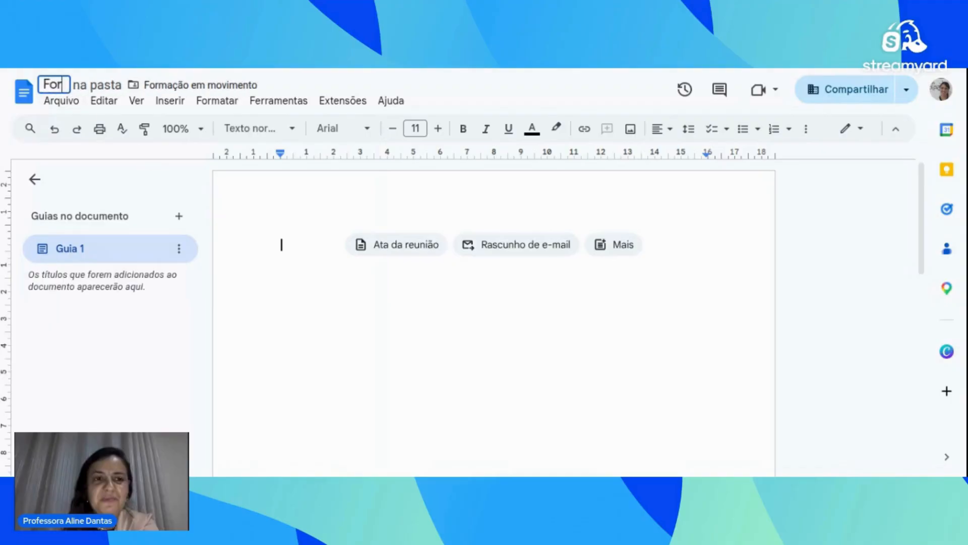
{"action": "type", "text": "mação "}
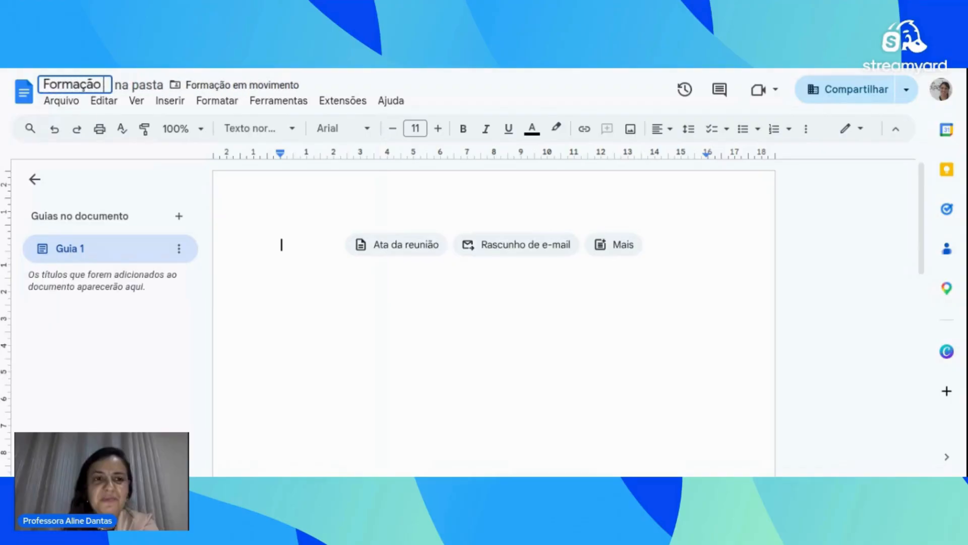
{"action": "type", "text": "em "}
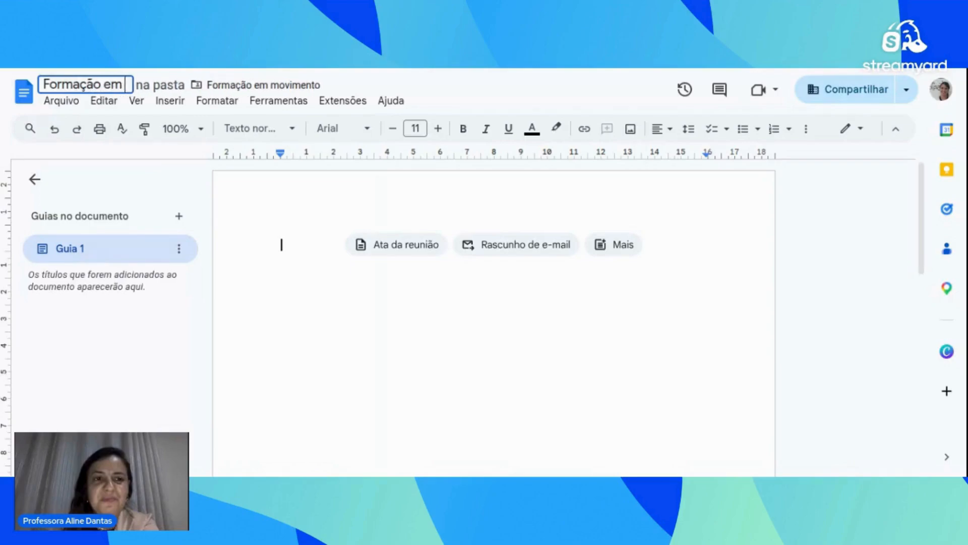
{"action": "type", "text": "movim"}
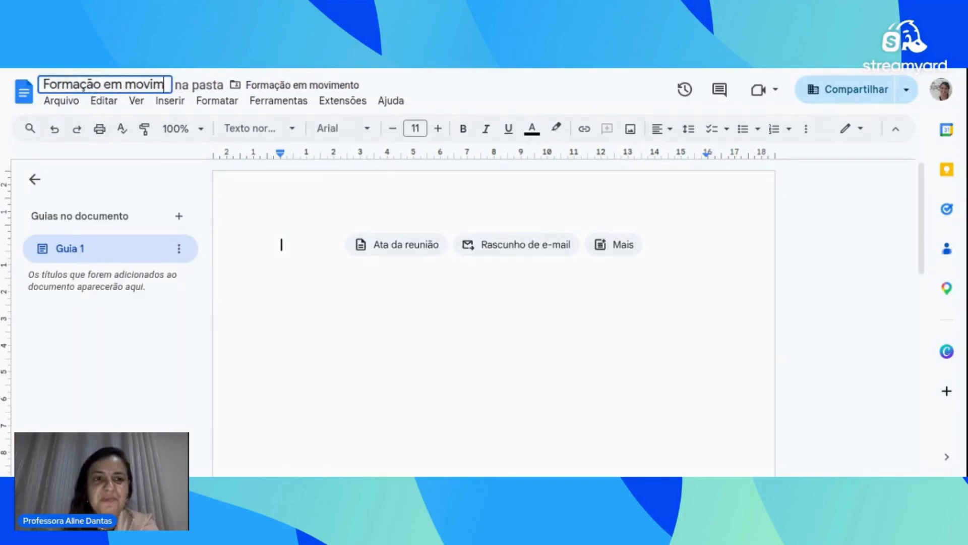
{"action": "type", "text": "ento"}
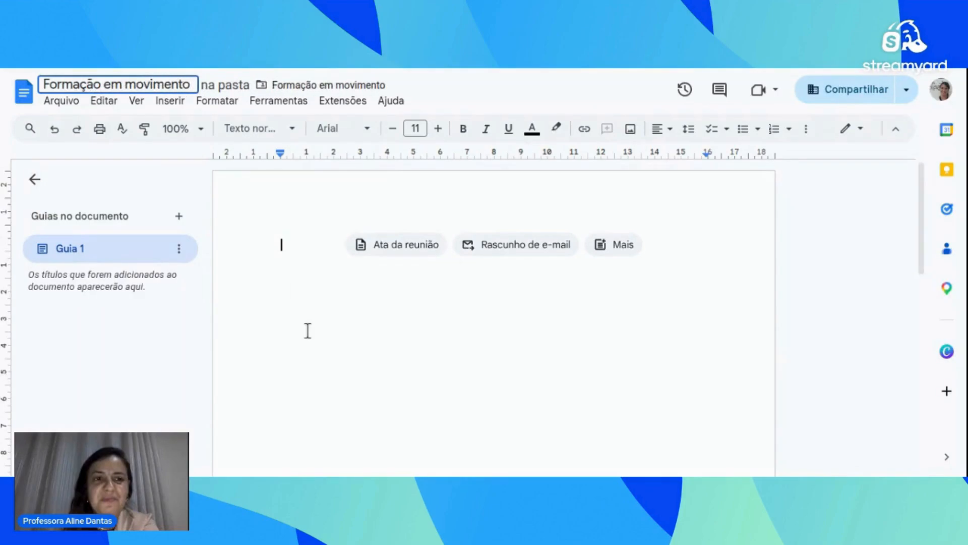
{"action": "key", "text": "Return"}
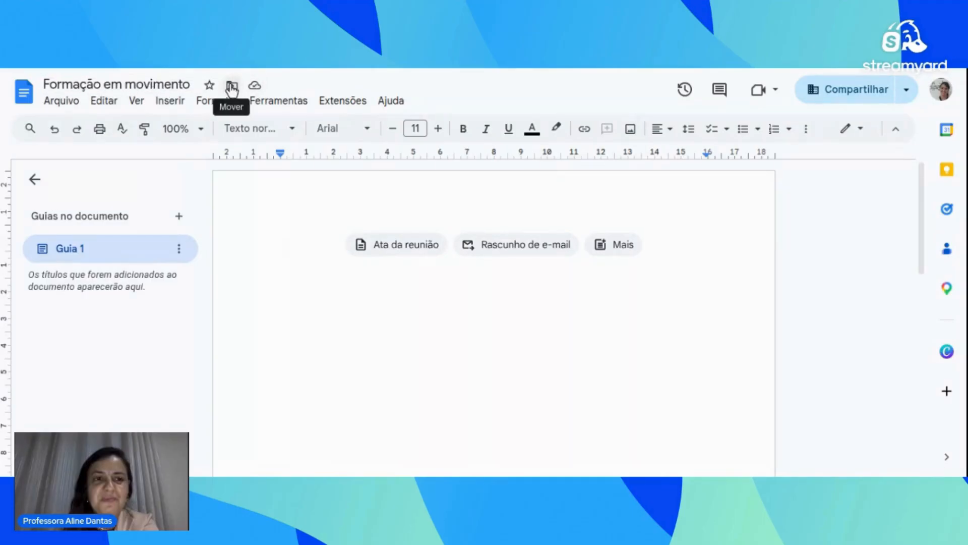
Move the document into the "Formação em movimento 2026" folder, accepting the change in who has access.
{"action": "left_click", "coordinate": [71, 107]}
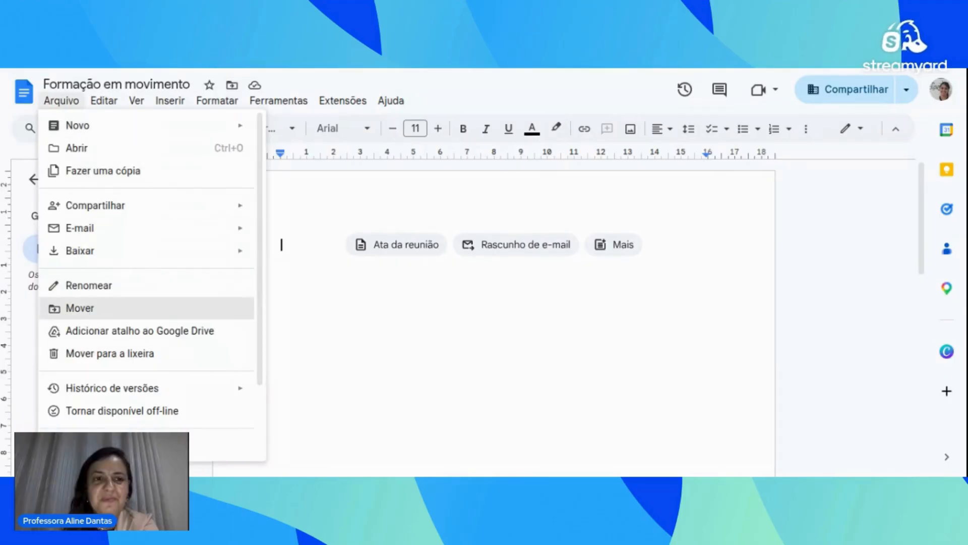
{"action": "left_click", "coordinate": [86, 309]}
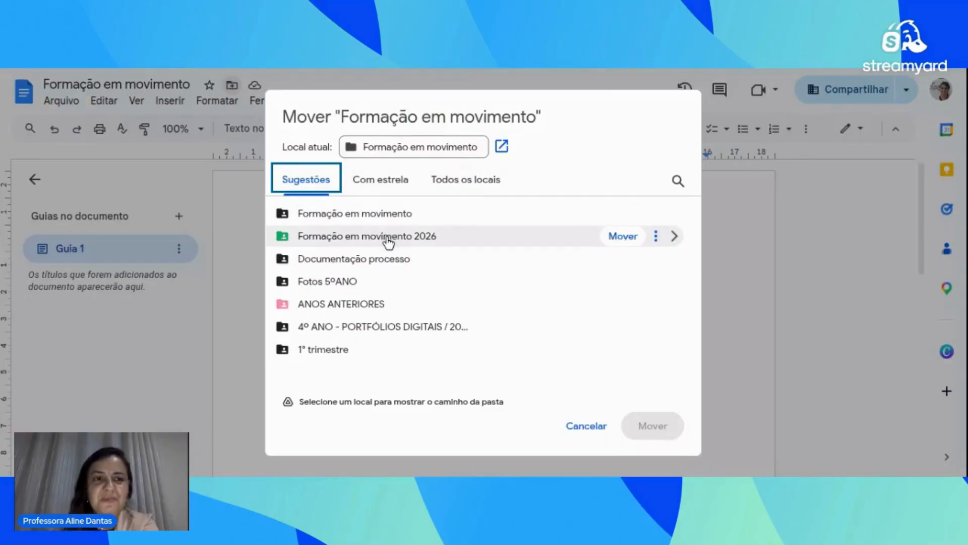
{"action": "left_click", "coordinate": [621, 237]}
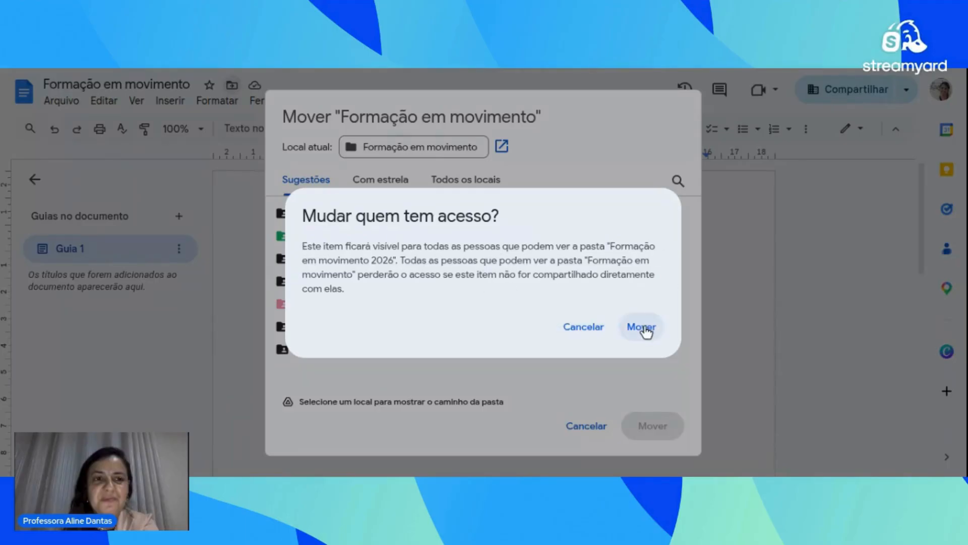
{"action": "left_click", "coordinate": [642, 328]}
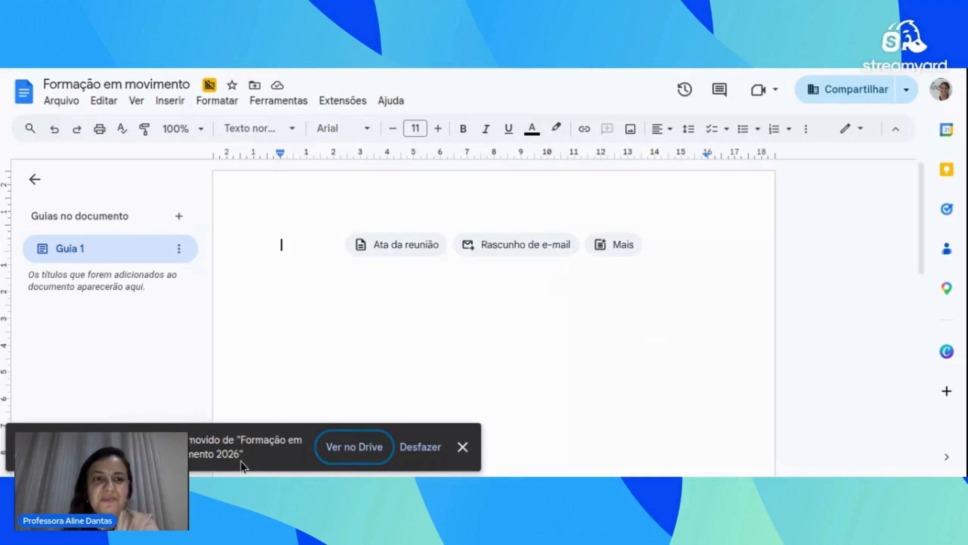
{"action": "left_click", "coordinate": [463, 447]}
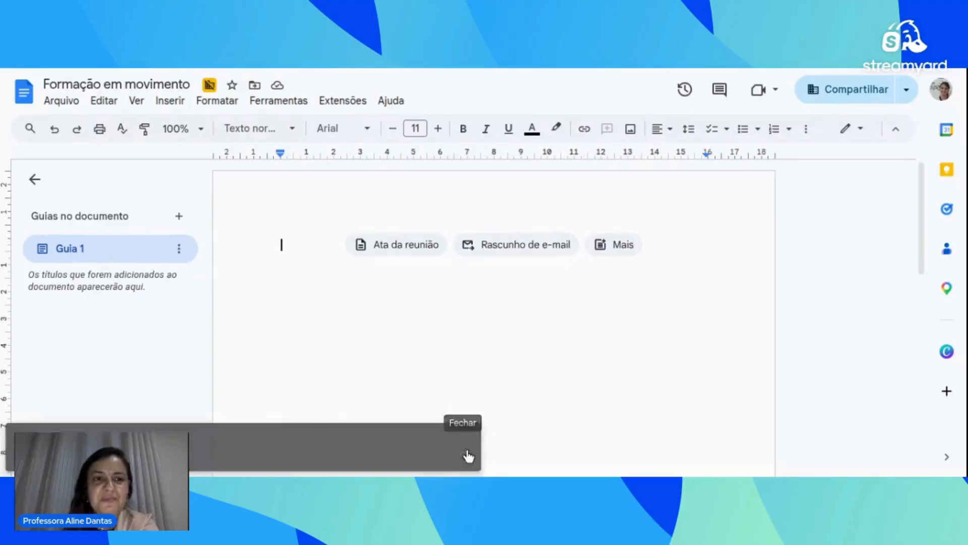
Check the document's settings for sharing with other people and close them without changes.
{"action": "left_click", "coordinate": [61, 101]}
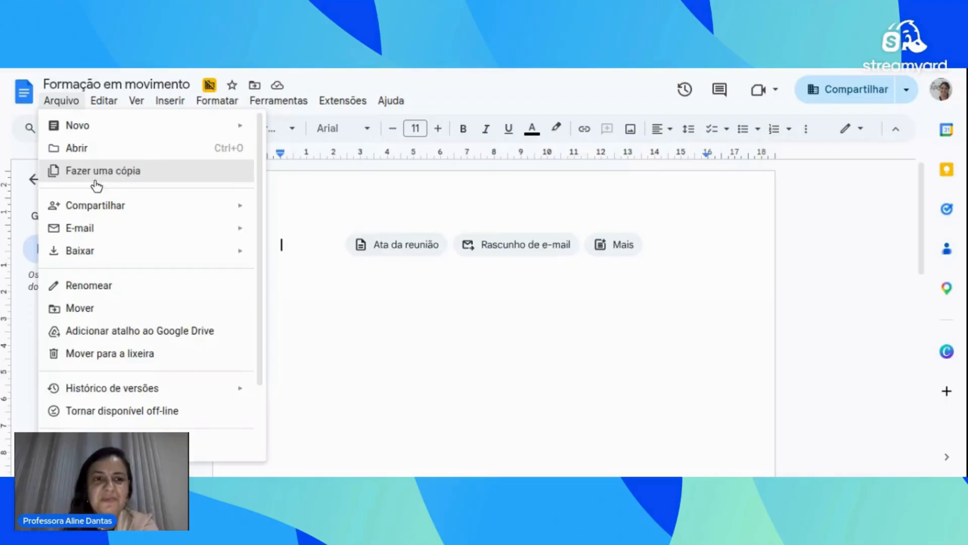
{"action": "mouse_move", "coordinate": [218, 211]}
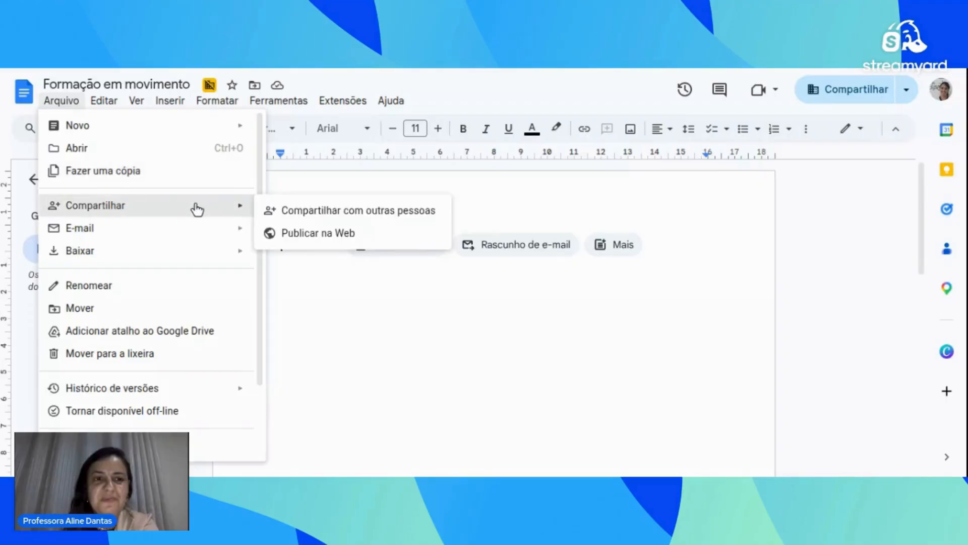
{"action": "left_click", "coordinate": [298, 215]}
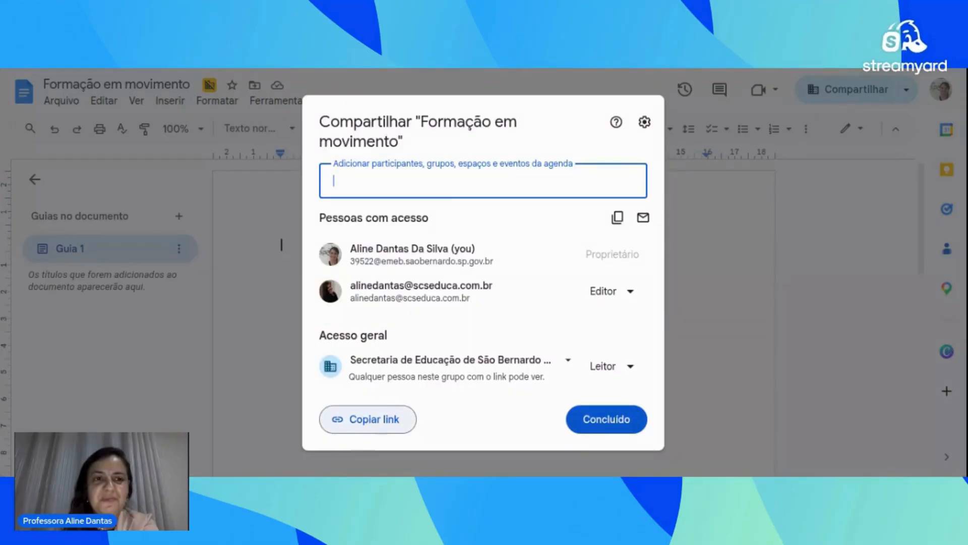
{"action": "left_click", "coordinate": [602, 425]}
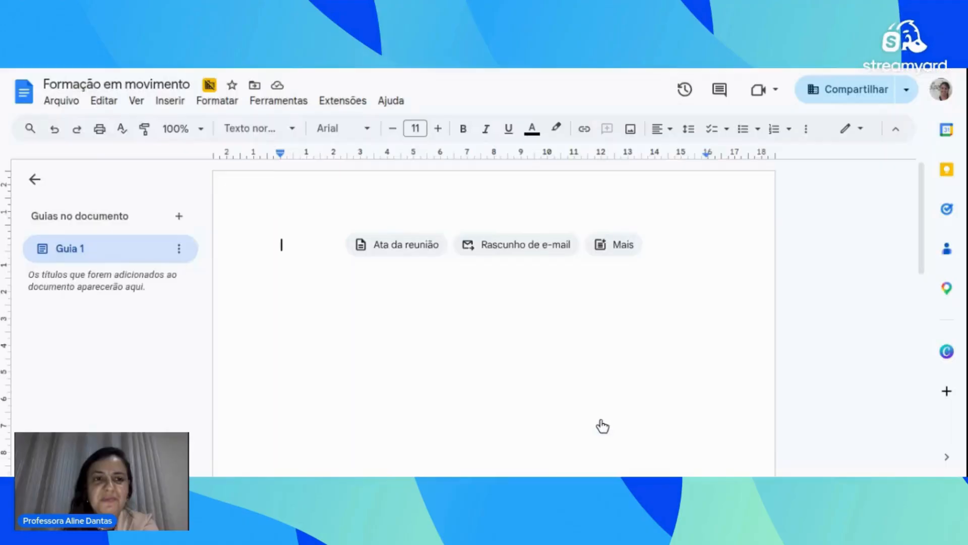
Download the document as a PDF file.
{"action": "left_click", "coordinate": [61, 101]}
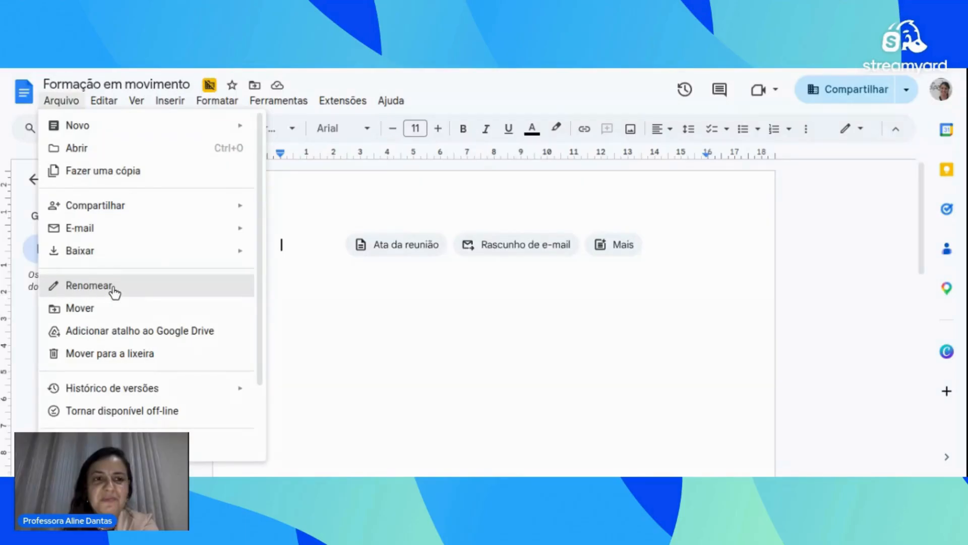
{"action": "mouse_move", "coordinate": [104, 253]}
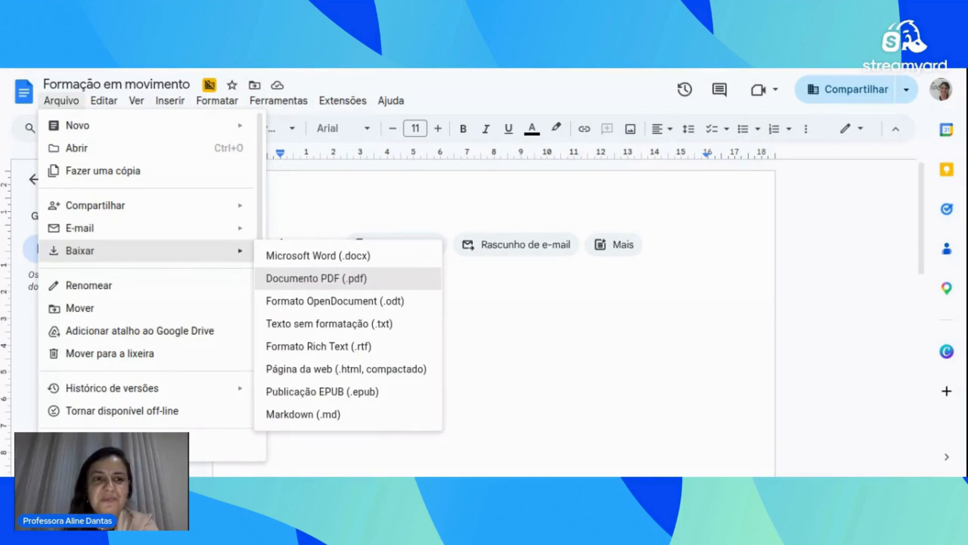
{"action": "left_click", "coordinate": [297, 280]}
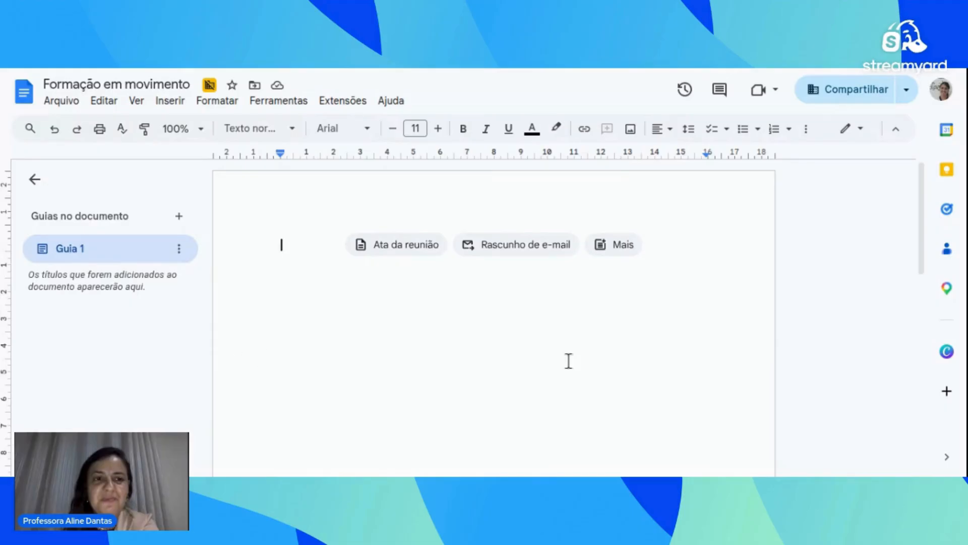
View the document's version history and return to the document.
{"action": "left_click", "coordinate": [49, 104]}
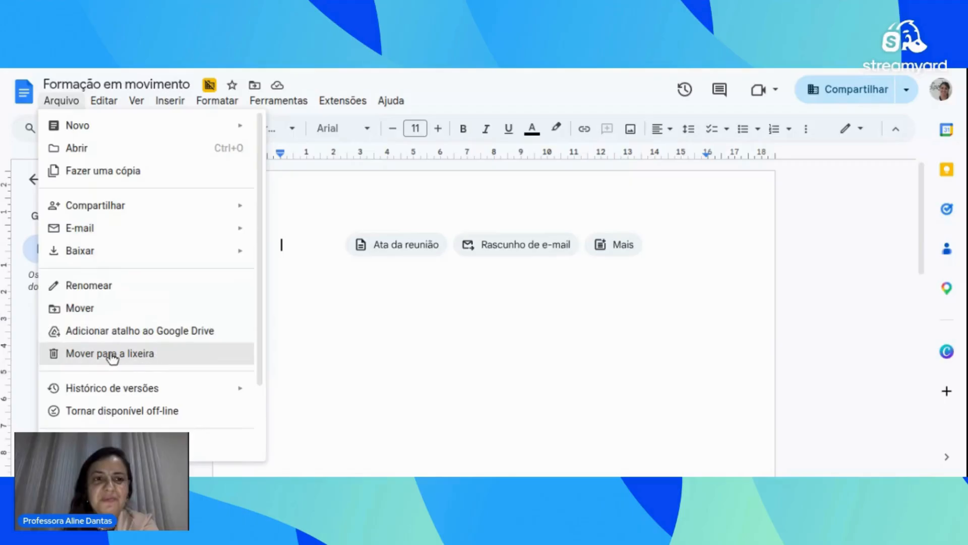
{"action": "mouse_move", "coordinate": [132, 393]}
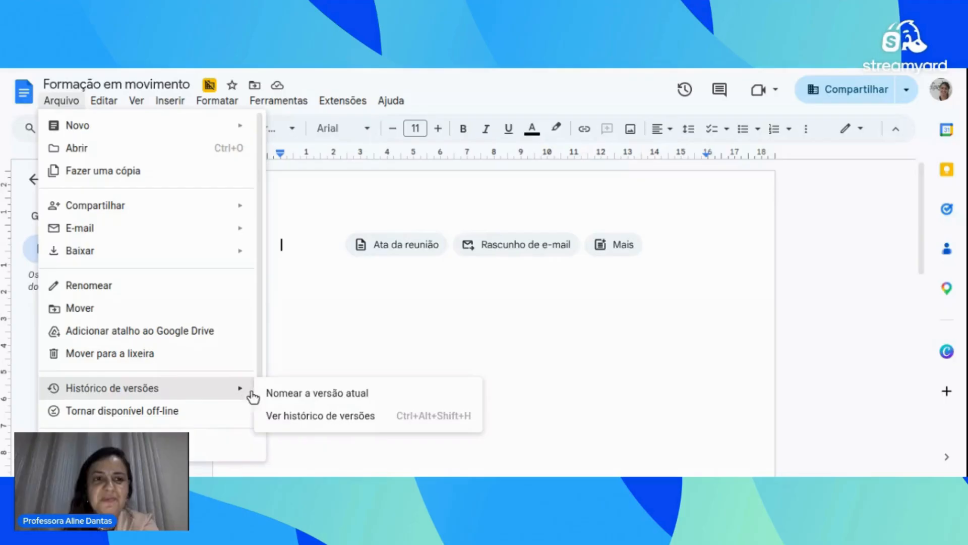
{"action": "left_click", "coordinate": [294, 418]}
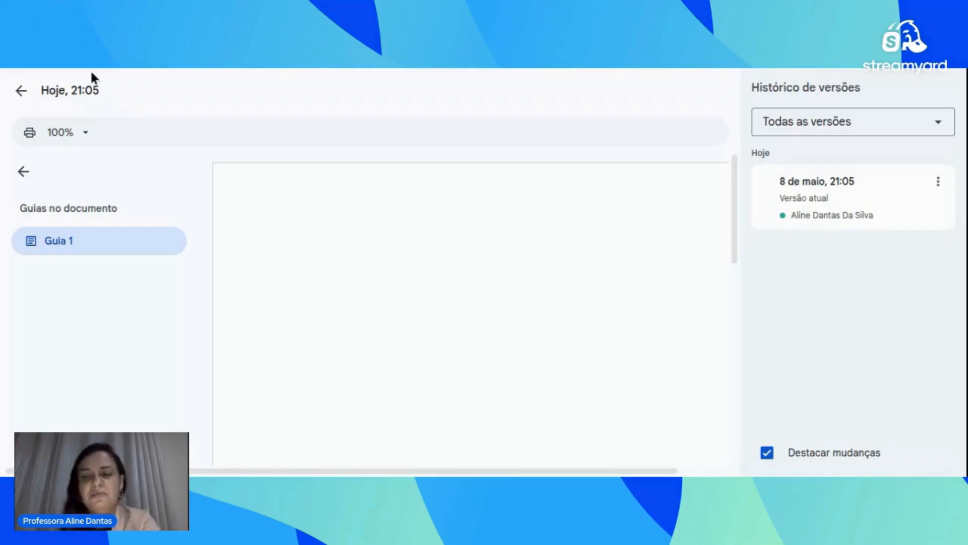
{"action": "left_click", "coordinate": [19, 94]}
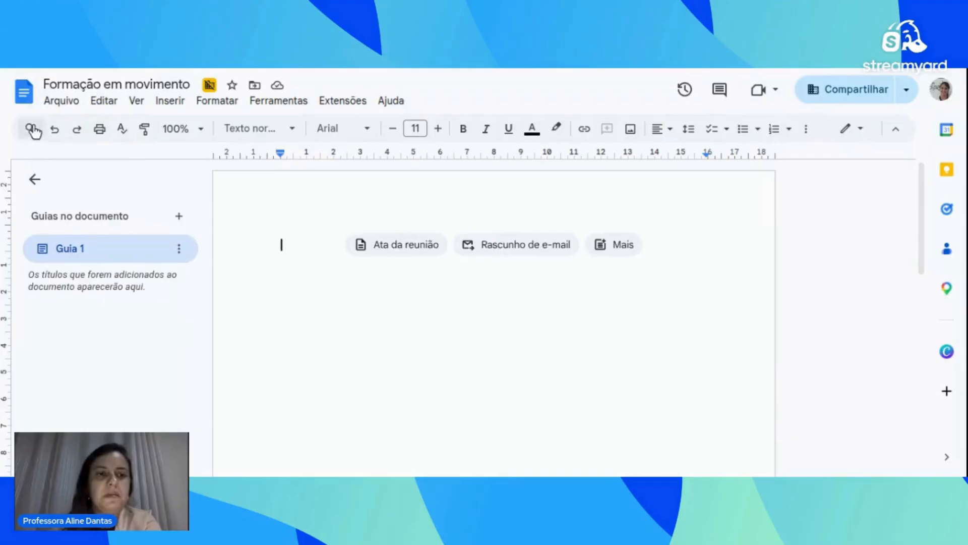
{"action": "left_click", "coordinate": [63, 101]}
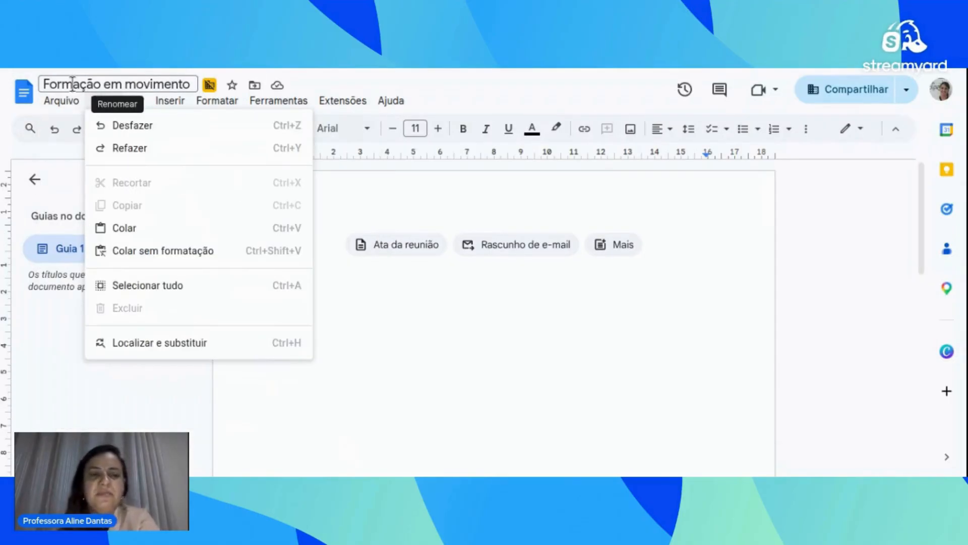
{"action": "mouse_move", "coordinate": [61, 103]}
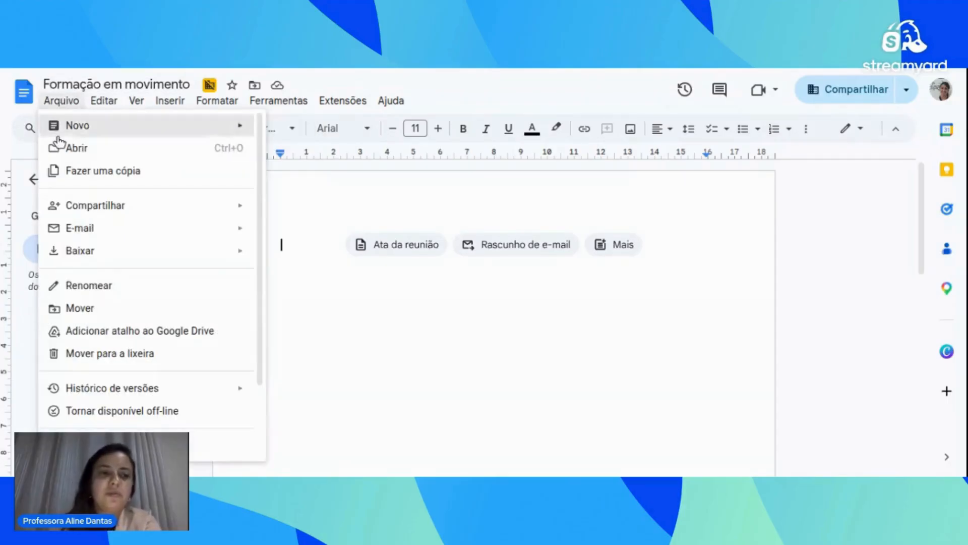
{"action": "mouse_move", "coordinate": [74, 197]}
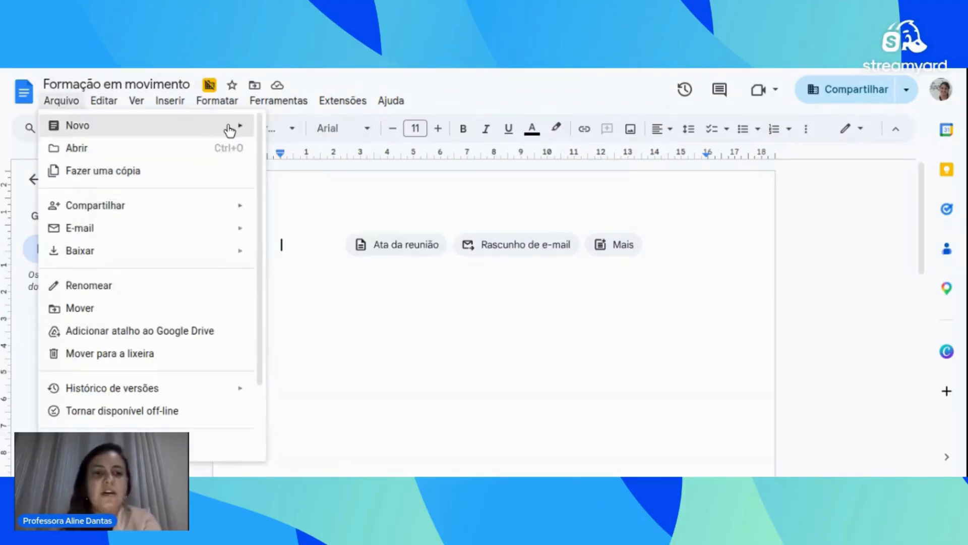
{"action": "mouse_move", "coordinate": [275, 101]}
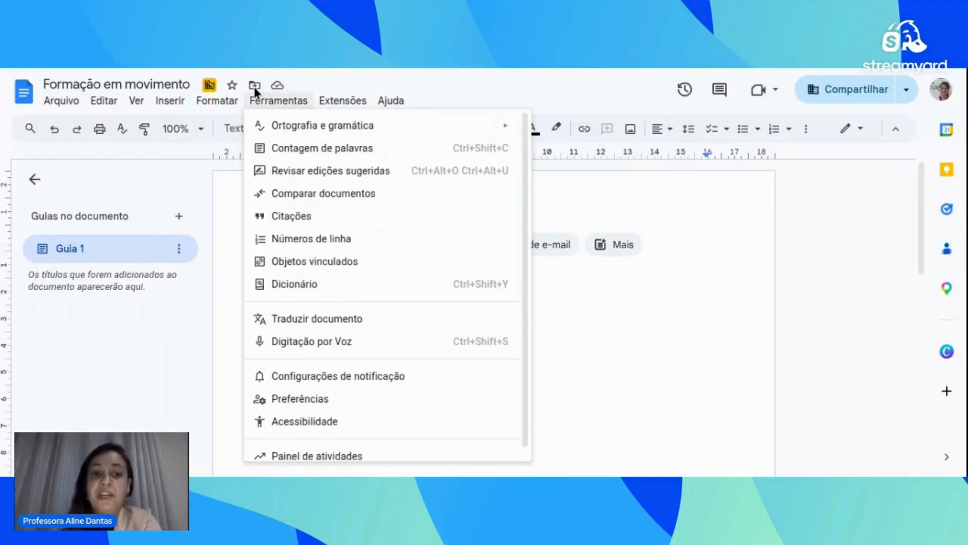
{"action": "mouse_move", "coordinate": [114, 109]}
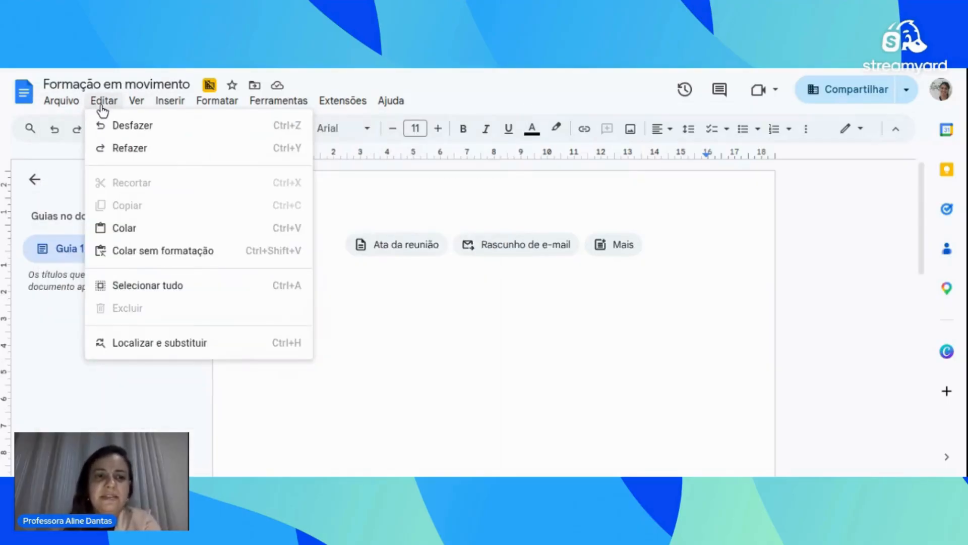
{"action": "mouse_move", "coordinate": [159, 104]}
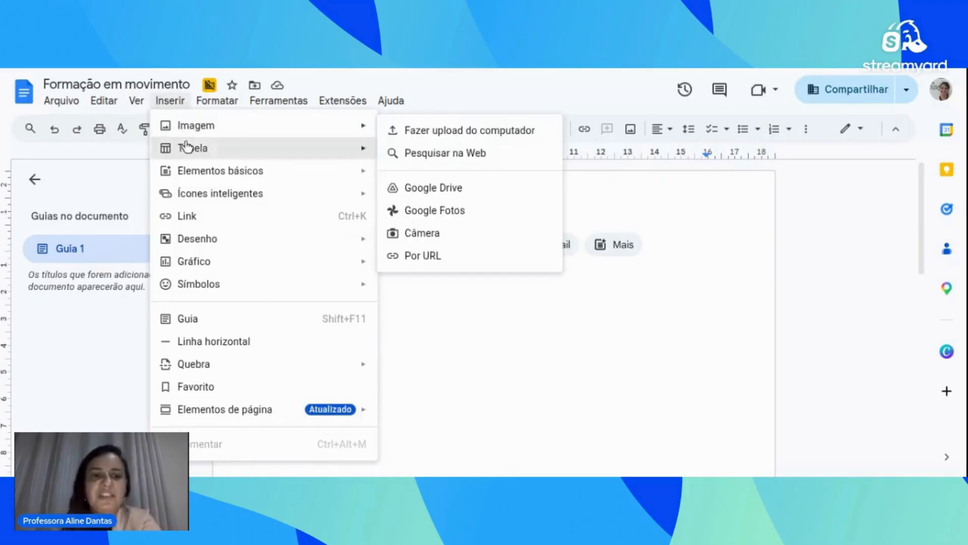
{"action": "mouse_move", "coordinate": [200, 235]}
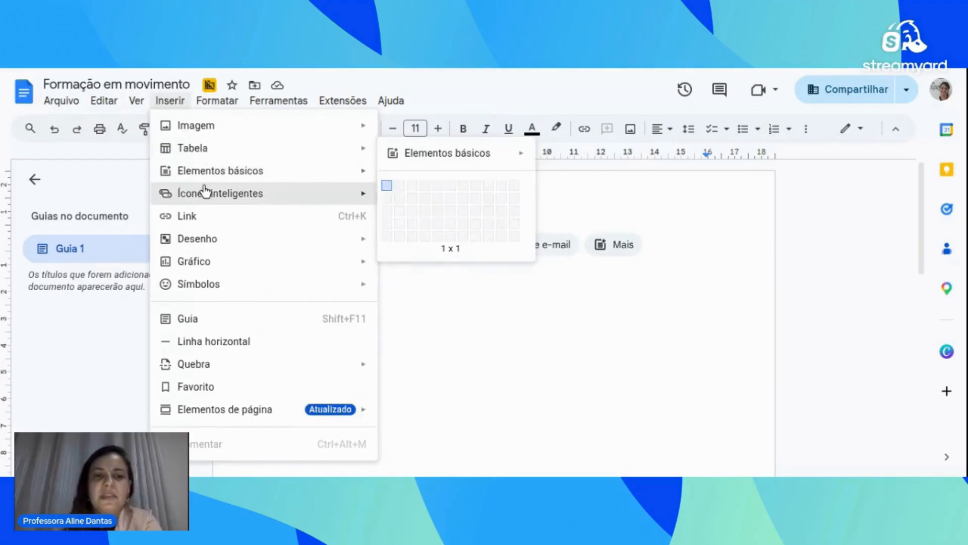
{"action": "mouse_move", "coordinate": [205, 191]}
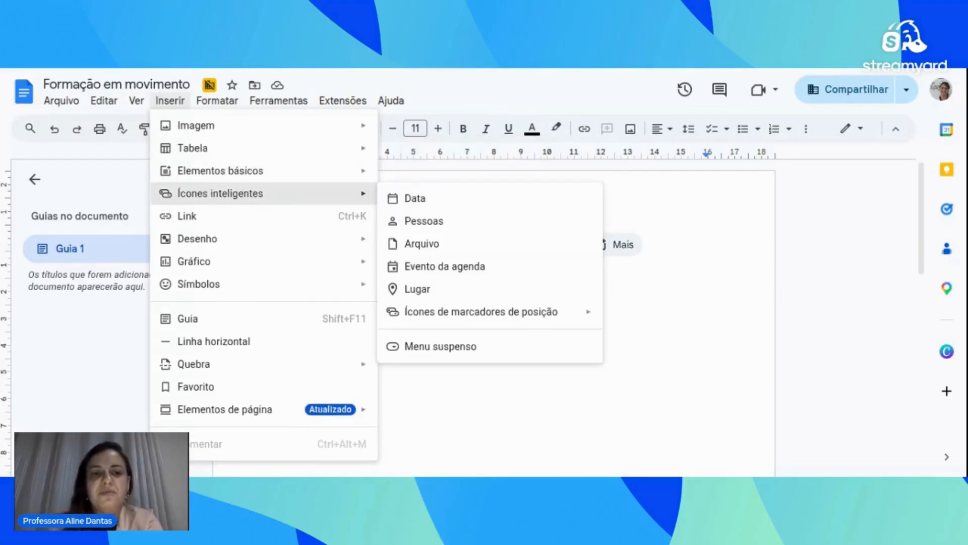
{"action": "mouse_move", "coordinate": [202, 137]}
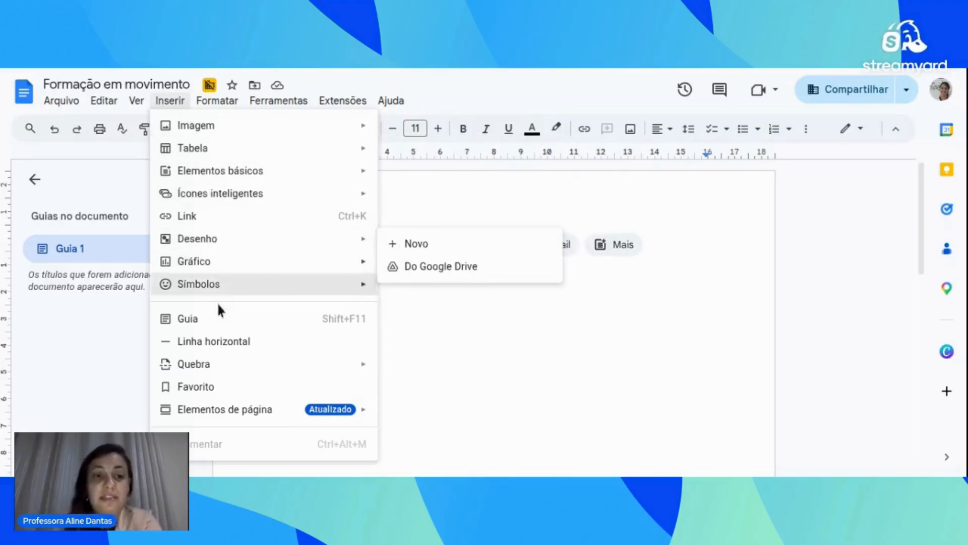
{"action": "mouse_move", "coordinate": [211, 110]}
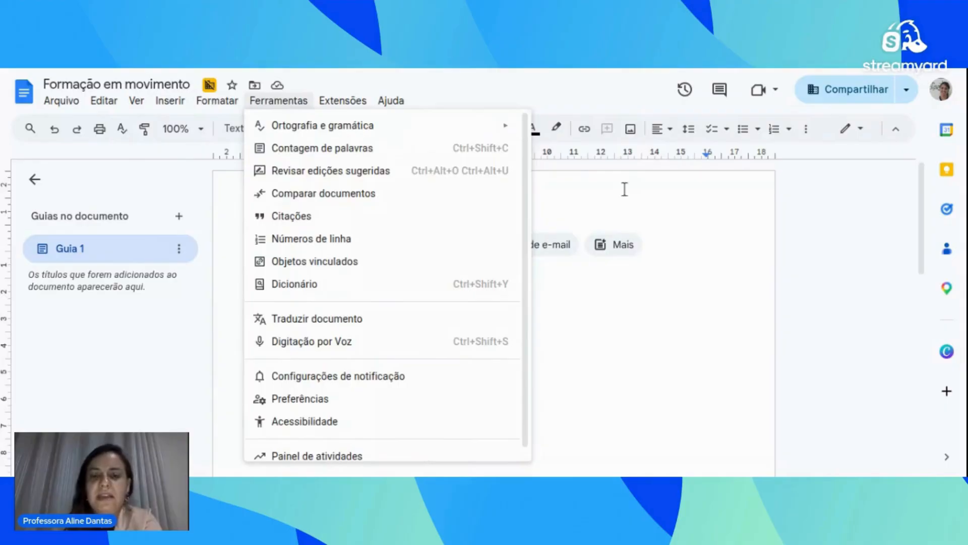
{"action": "left_click", "coordinate": [624, 189]}
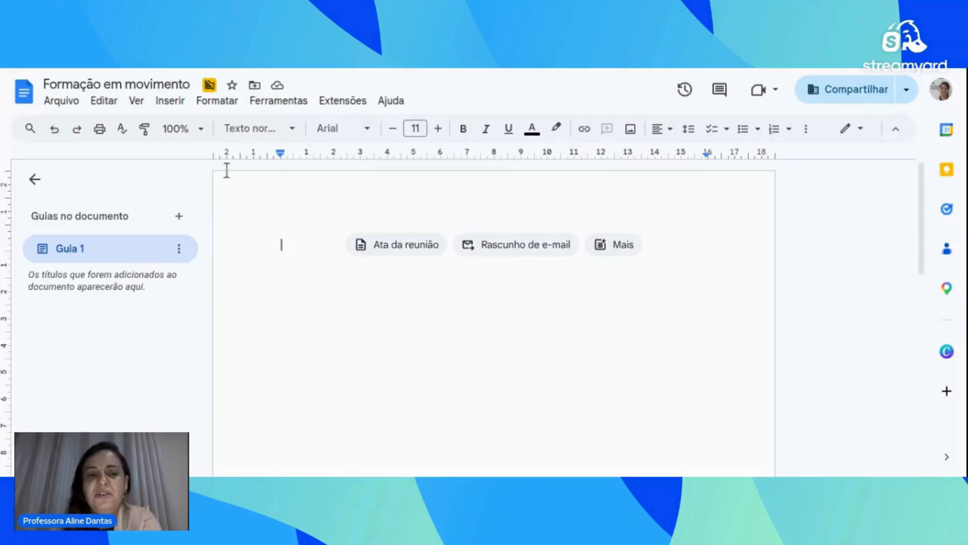
Switch to Google Drive, go to Meu Drive and search for "formação".
{"action": "left_click", "coordinate": [100, 130]}
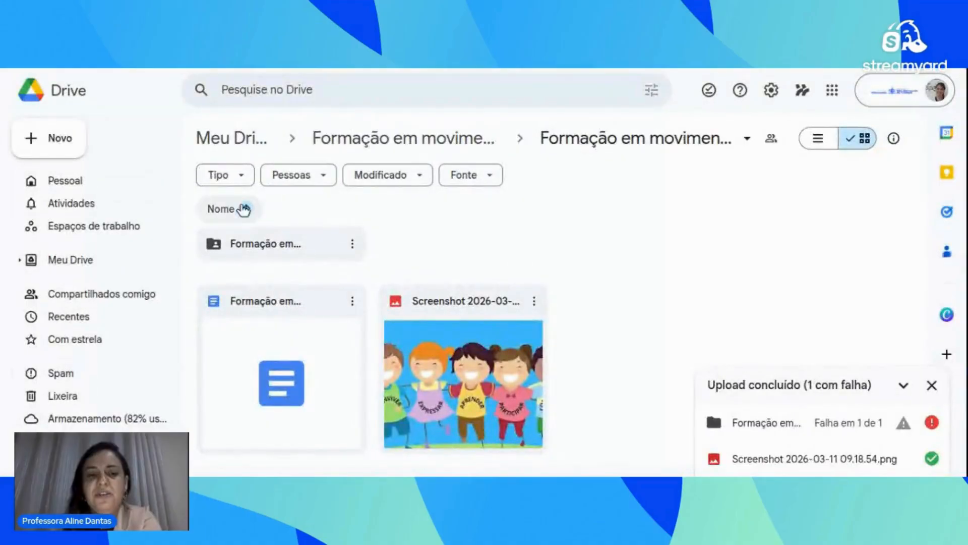
{"action": "left_click", "coordinate": [372, 92]}
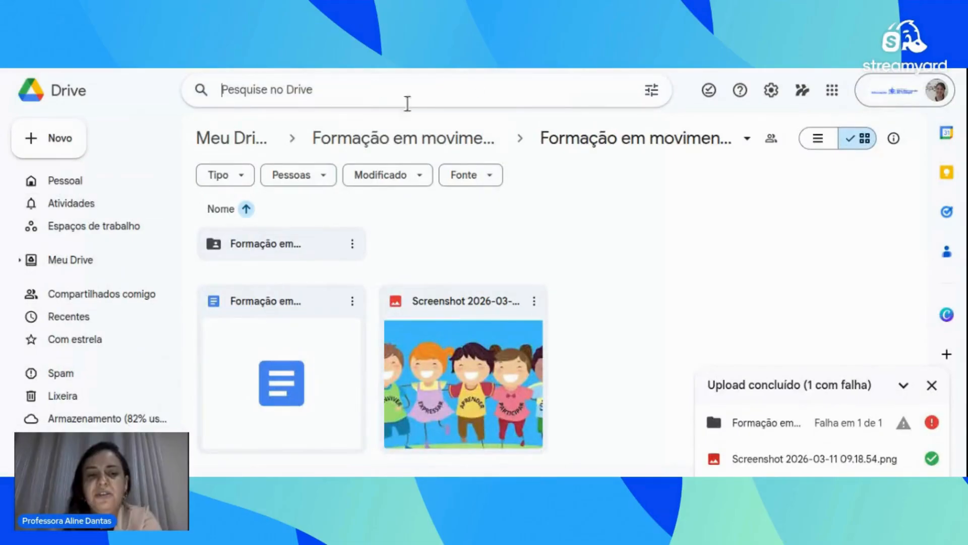
{"action": "left_click", "coordinate": [98, 260]}
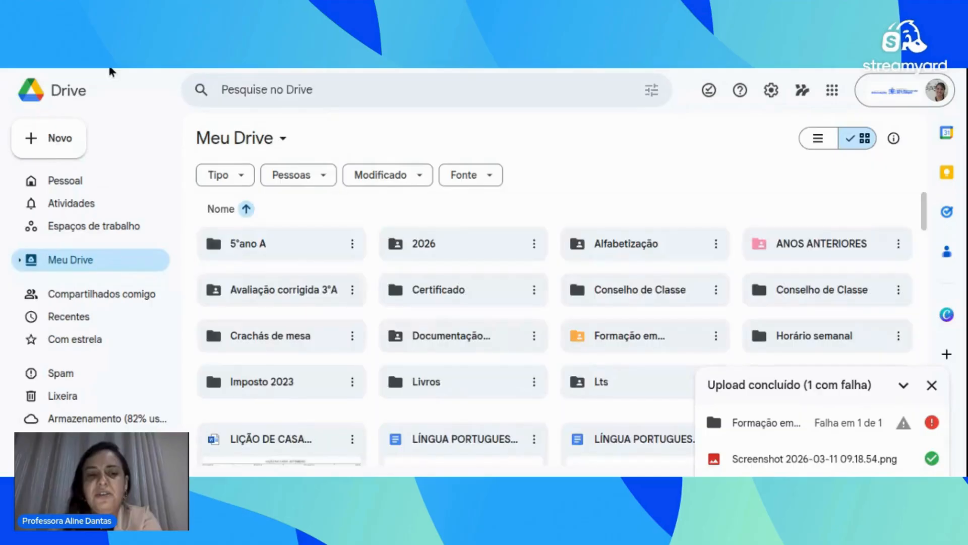
{"action": "left_click", "coordinate": [283, 93]}
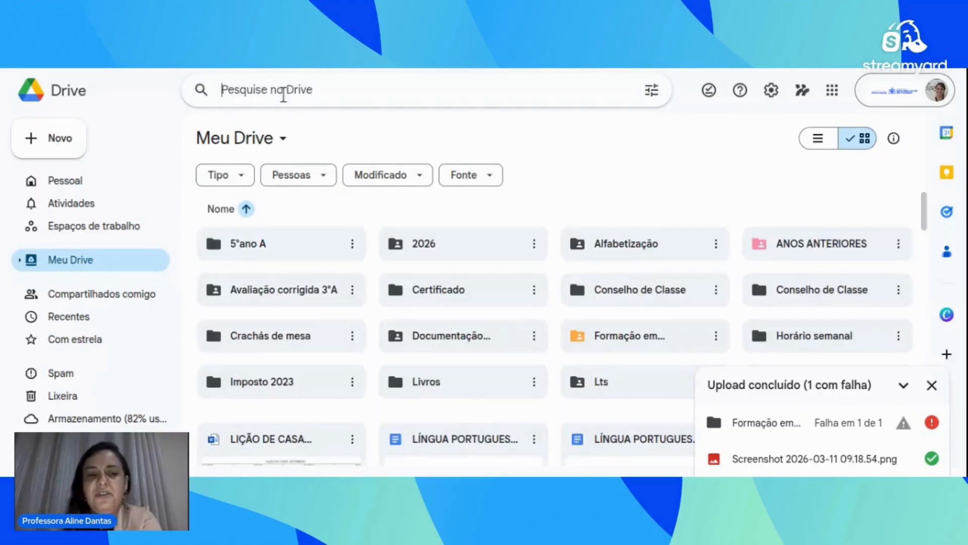
{"action": "type", "text": "for"}
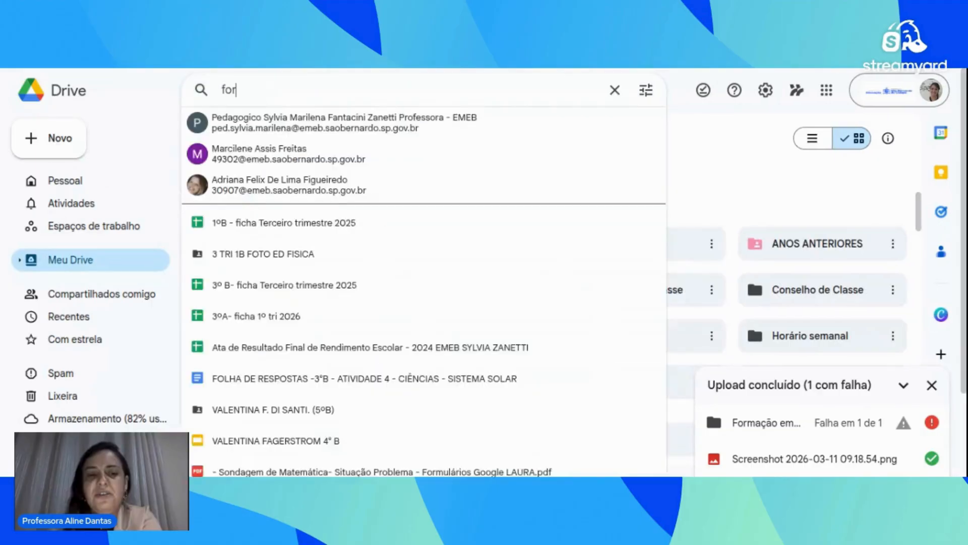
{"action": "type", "text": "mação"}
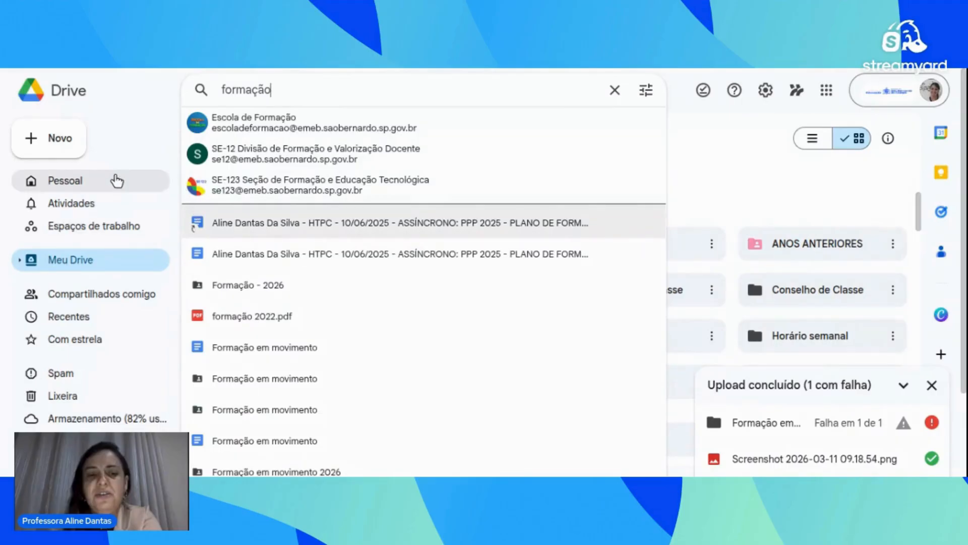
View the starred items and the recent files in Drive.
{"action": "left_click", "coordinate": [70, 342]}
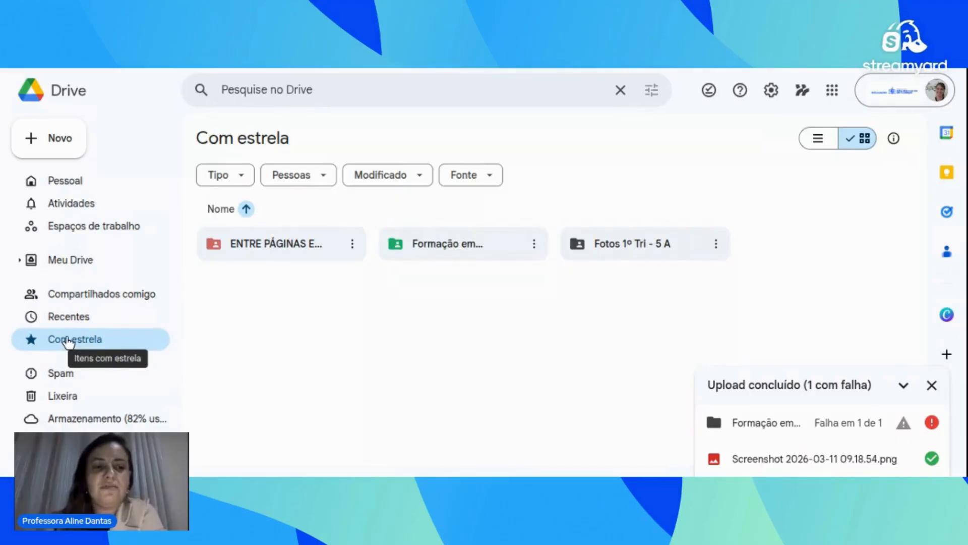
{"action": "left_click", "coordinate": [84, 323]}
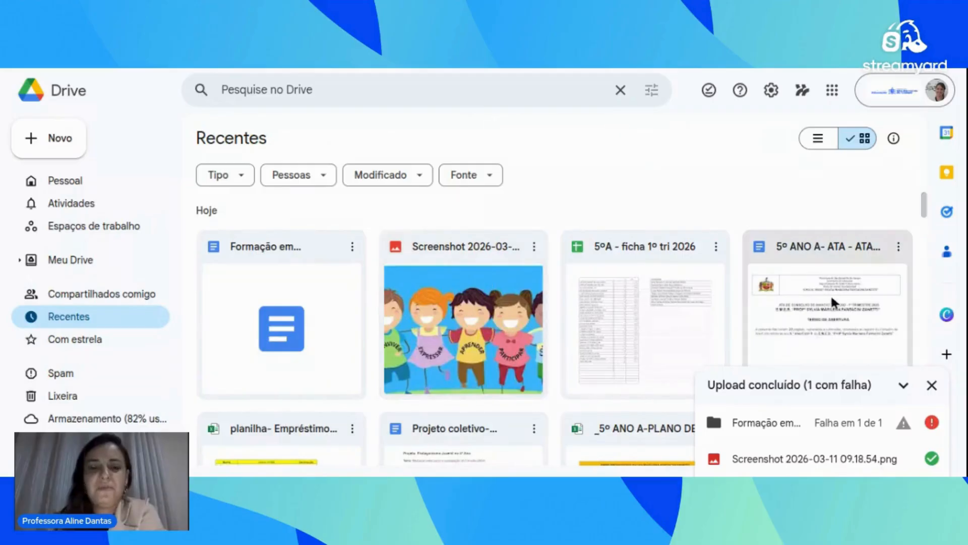
Dismiss the upload status notice and permanently delete all items in the Drive trash.
{"action": "left_click", "coordinate": [932, 387]}
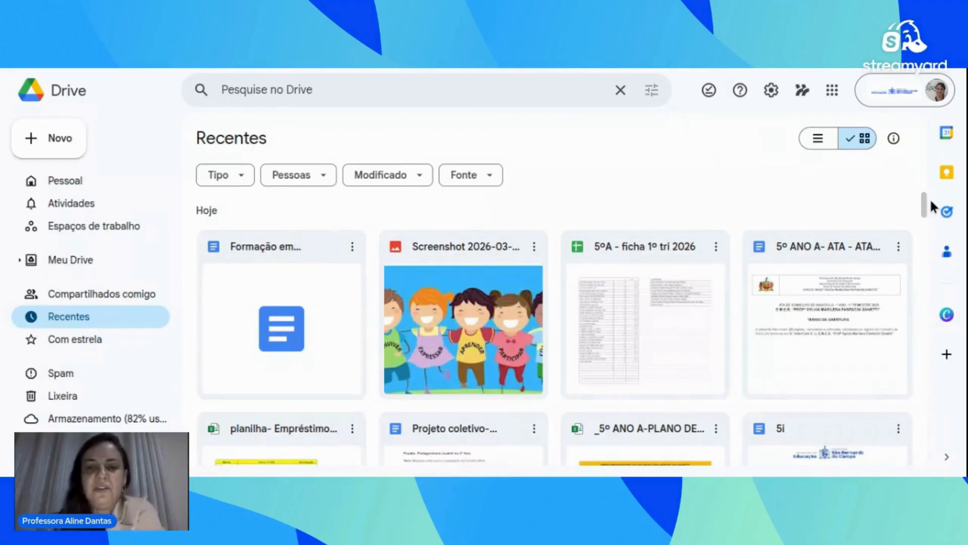
{"action": "mouse_move", "coordinate": [924, 204]}
{"action": "left_mouse_down"}
{"action": "mouse_move", "coordinate": [928, 219]}
{"action": "mouse_move", "coordinate": [925, 203]}
{"action": "left_mouse_up"}
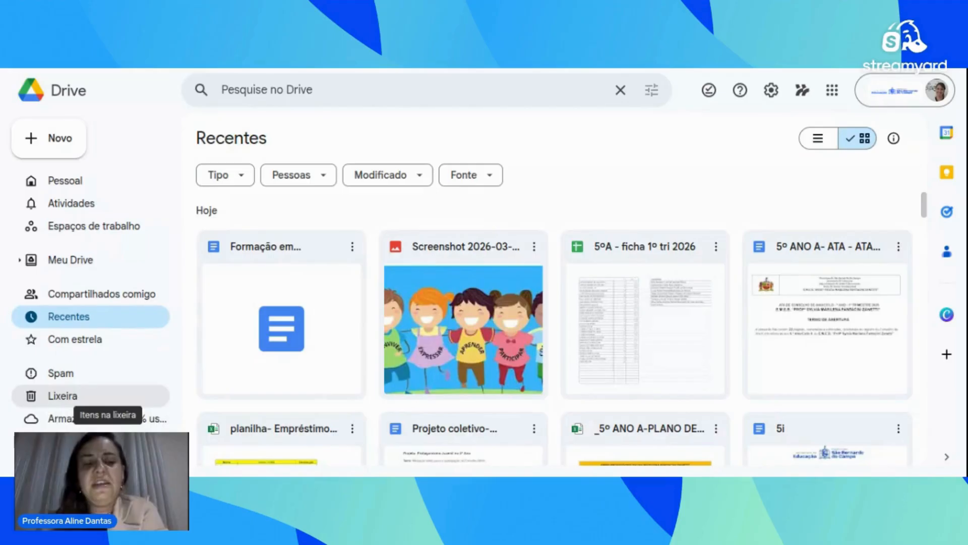
{"action": "left_click", "coordinate": [51, 403]}
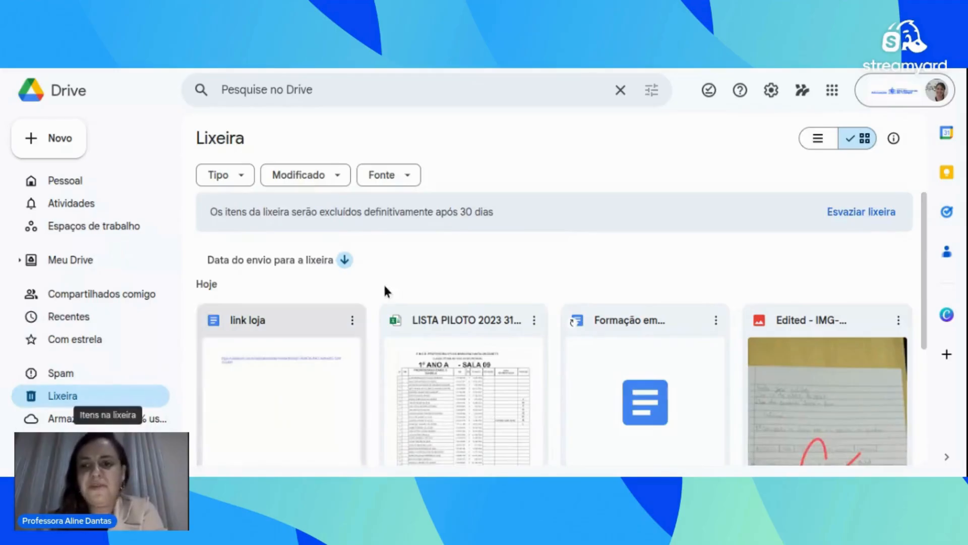
{"action": "left_click", "coordinate": [865, 218]}
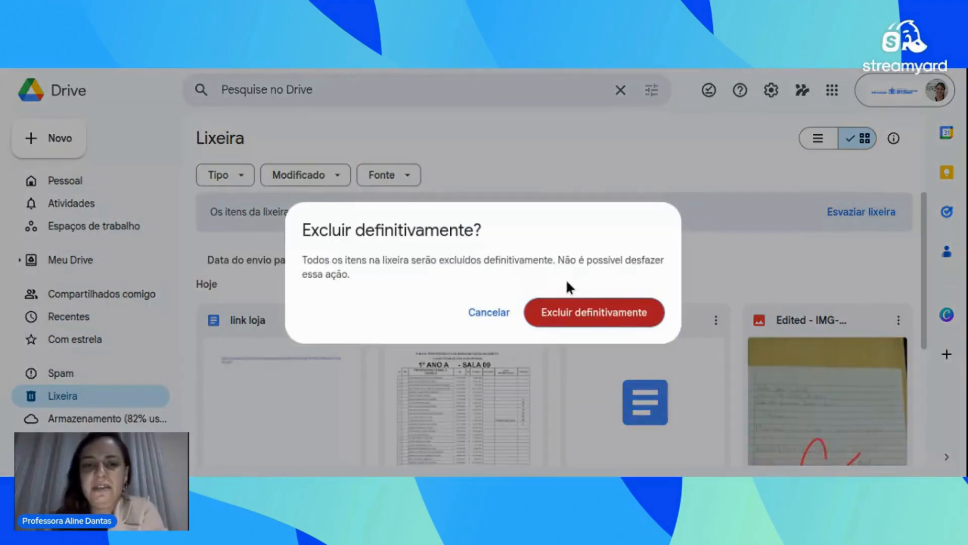
{"action": "left_click", "coordinate": [579, 323]}
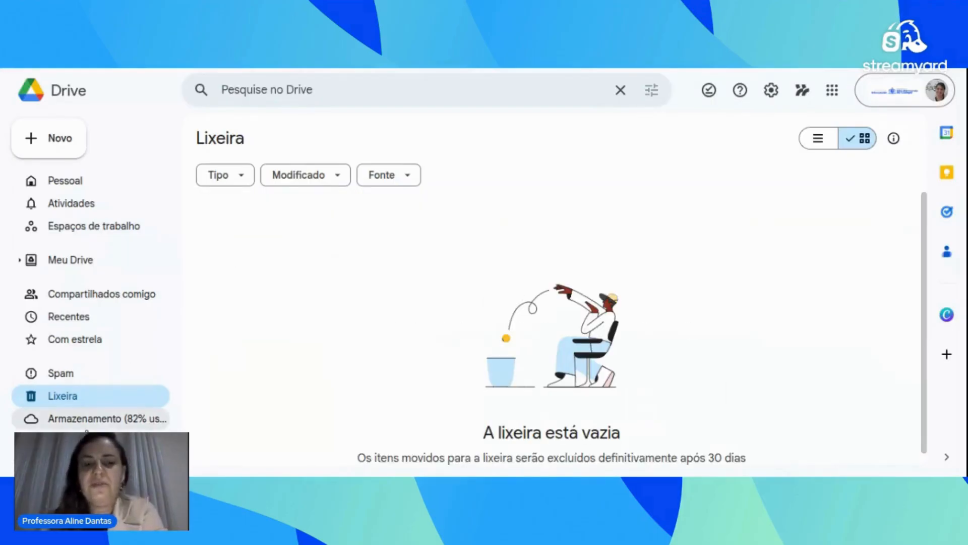
View the Drive storage usage by file and return to Meu Drive with no item selected.
{"action": "left_click", "coordinate": [85, 421]}
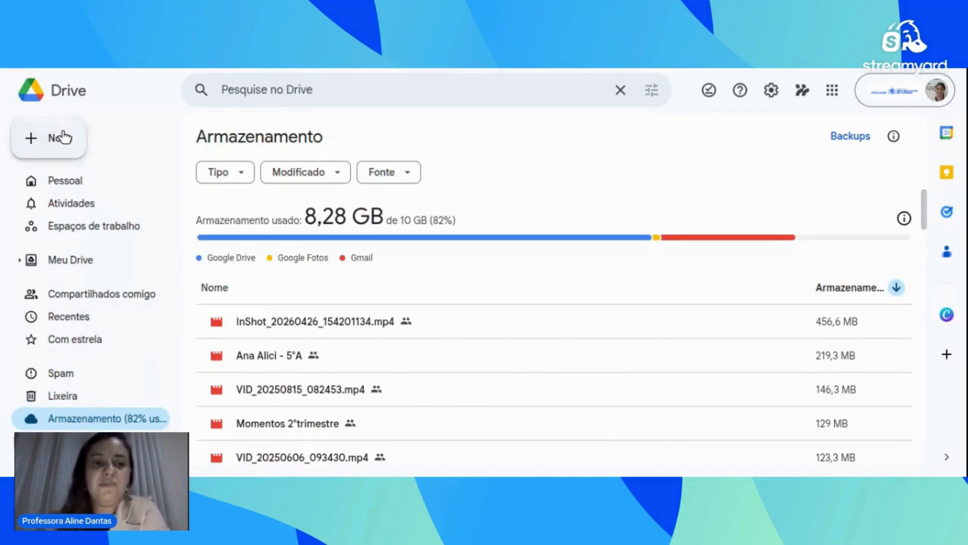
{"action": "left_click", "coordinate": [77, 271]}
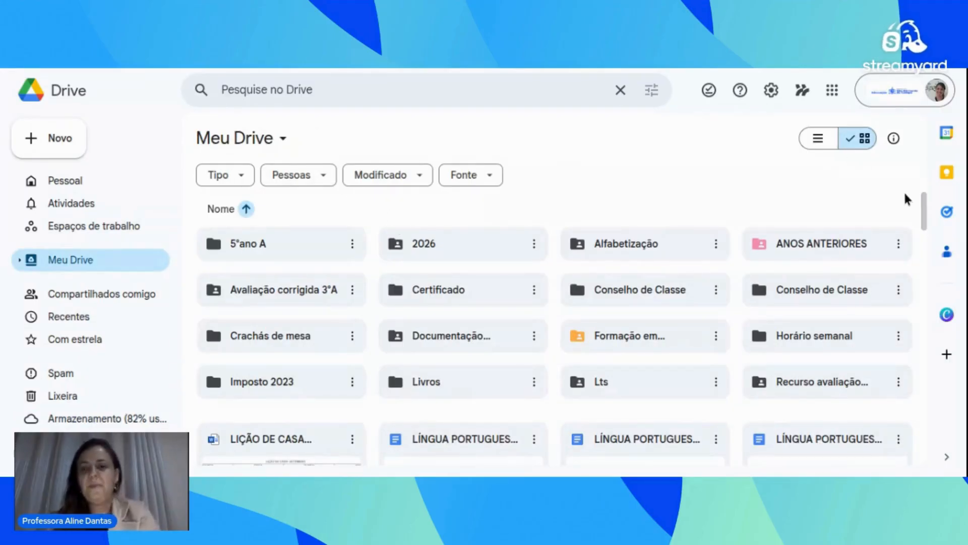
{"action": "left_click", "coordinate": [894, 252]}
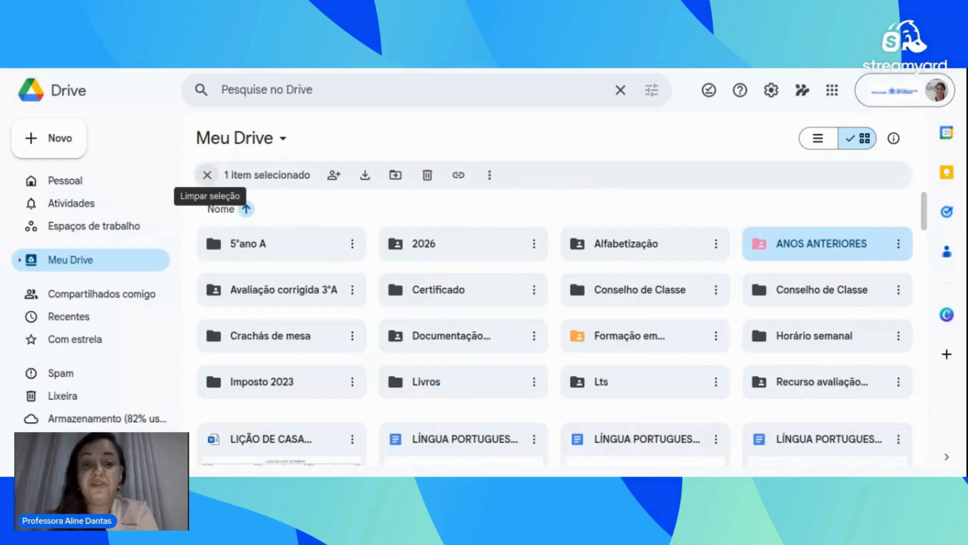
{"action": "left_click", "coordinate": [207, 176]}
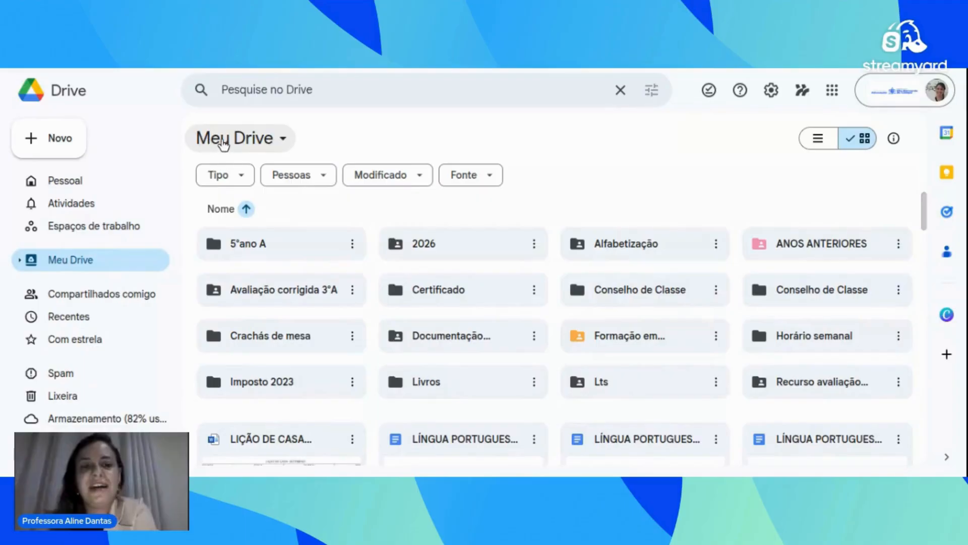
Show the options for creating a new Google Forms file in Meu Drive.
{"action": "mouse_move", "coordinate": [401, 294]}
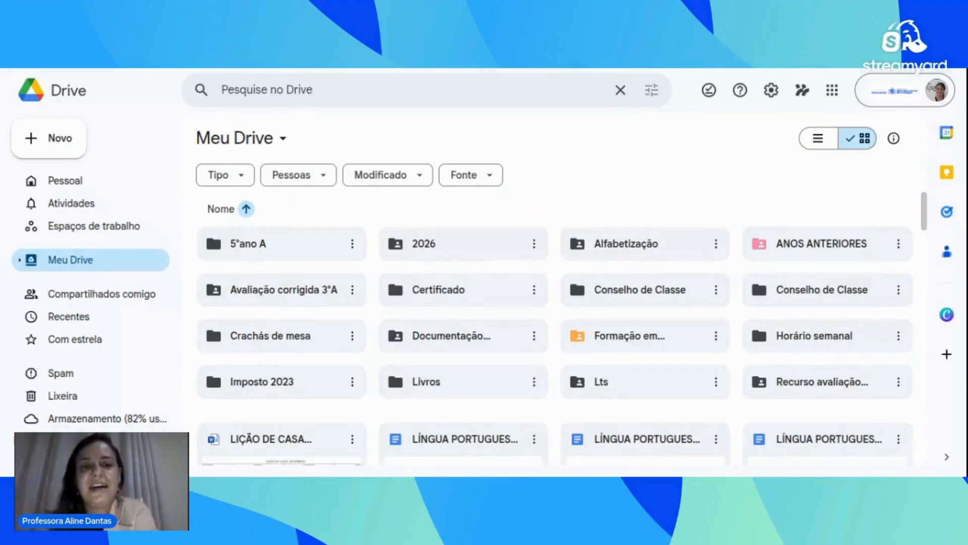
{"action": "left_click", "coordinate": [51, 137]}
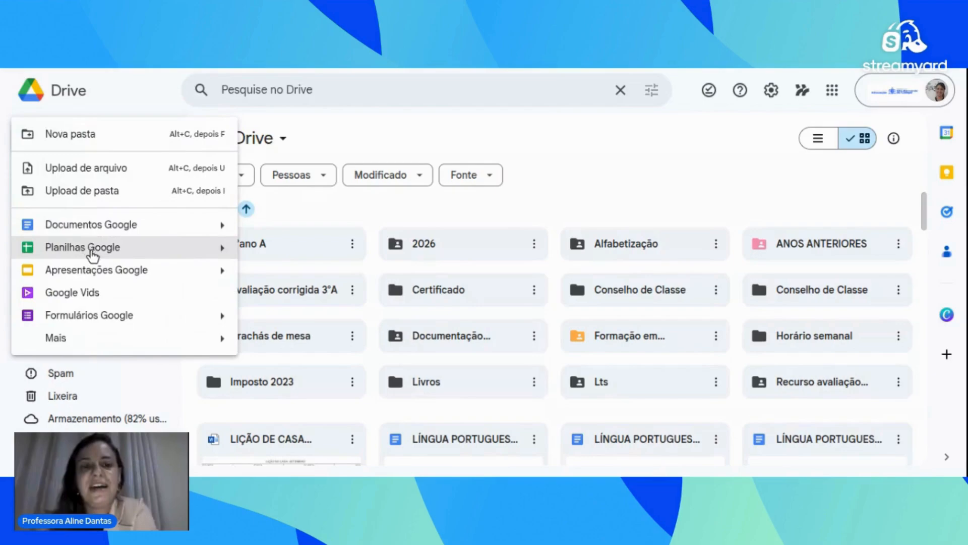
{"action": "mouse_move", "coordinate": [154, 257]}
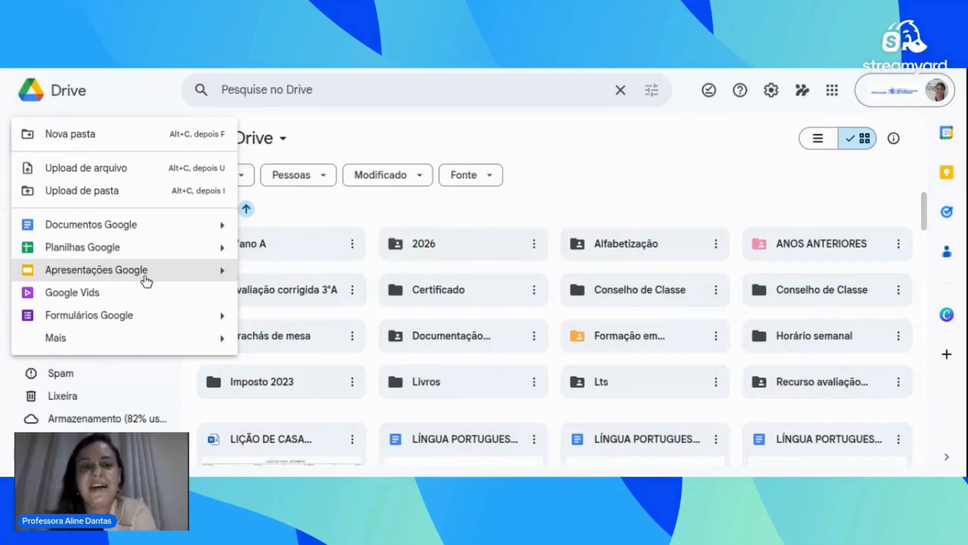
{"action": "mouse_move", "coordinate": [222, 275]}
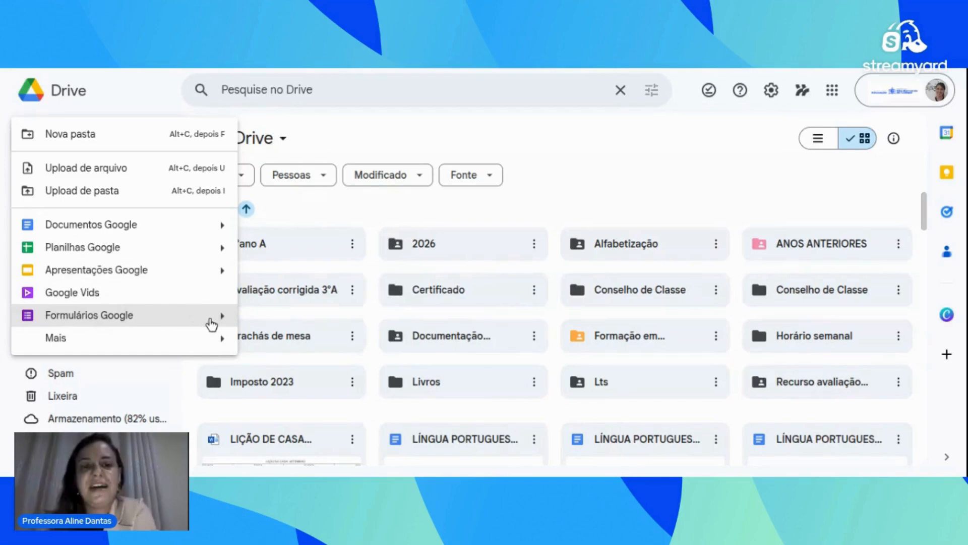
{"action": "mouse_move", "coordinate": [222, 328]}
{"action": "left_click", "coordinate": [221, 315]}
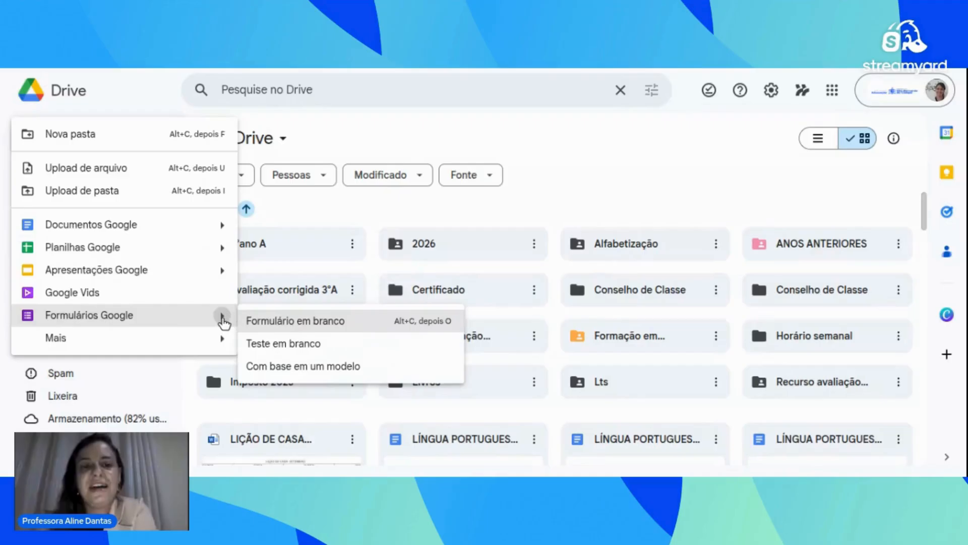